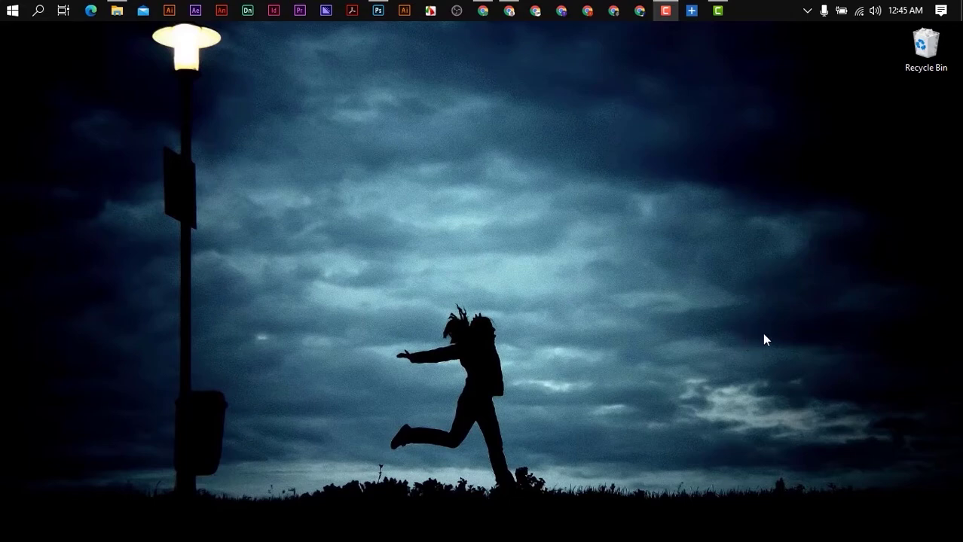
# - Create a new white 2000 × 1080 px, 300 ppi CMYK document, Untitled-2
pyautogui.click(378, 9)
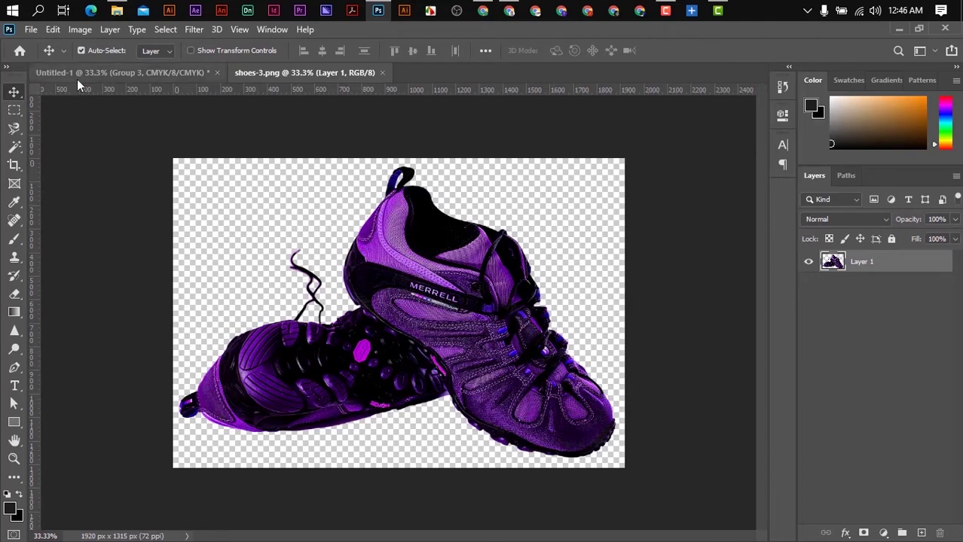
pyautogui.click(30, 30)
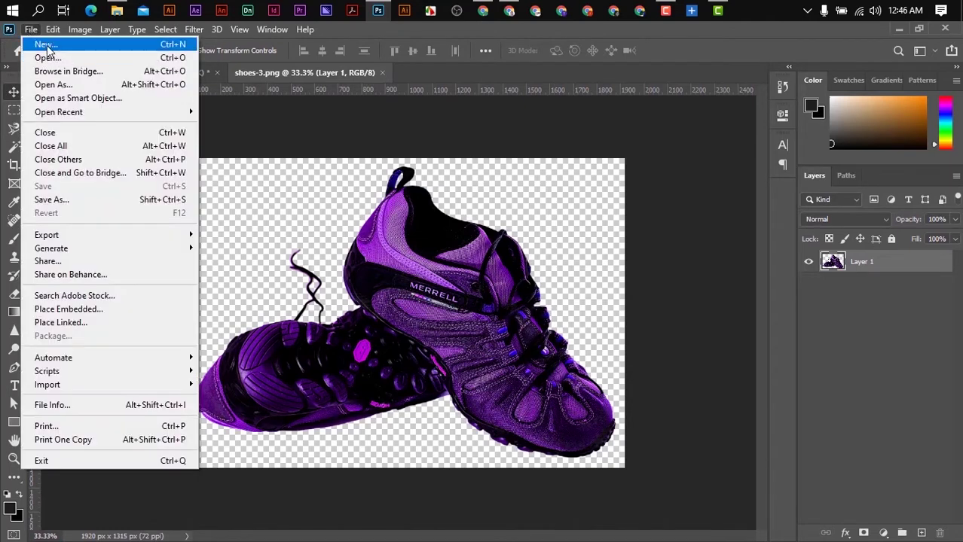
pyautogui.click(45, 45)
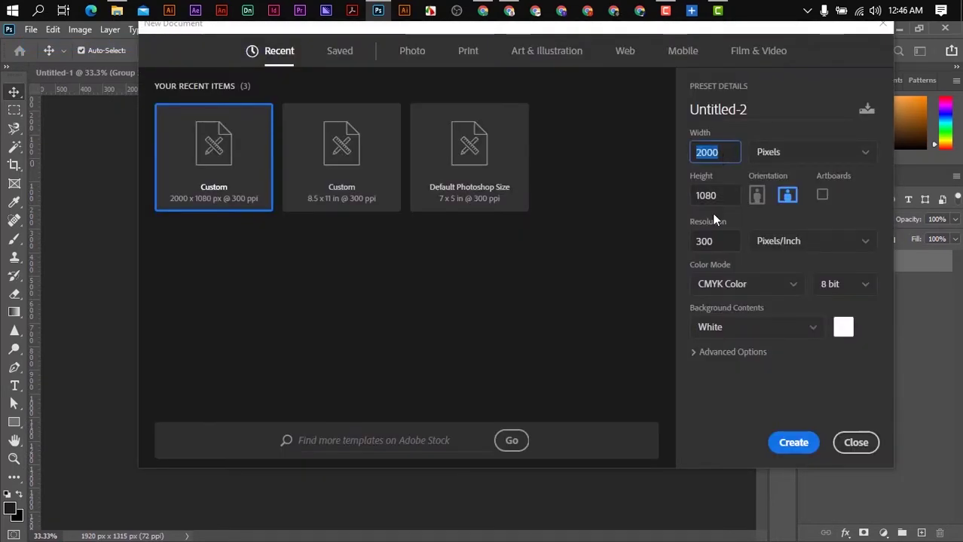
pyautogui.press('Tab')
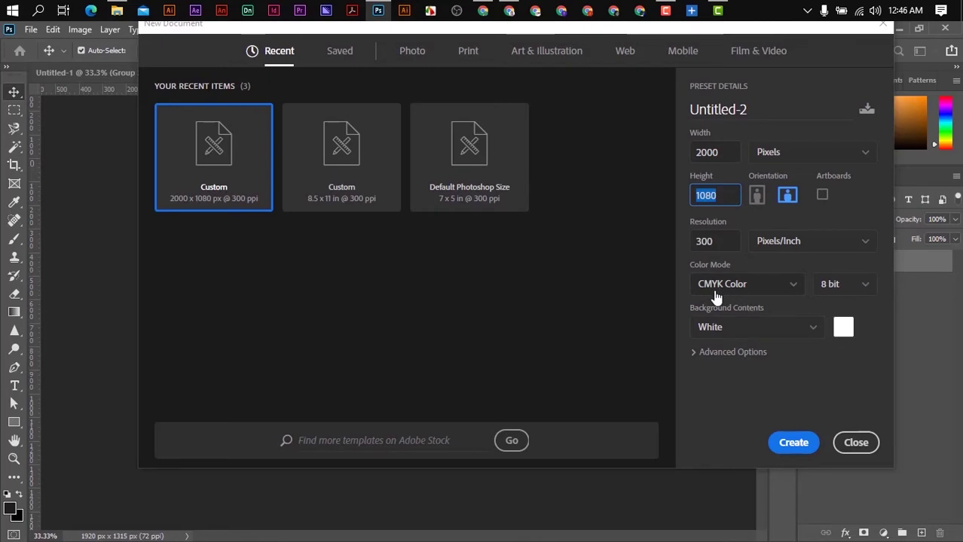
pyautogui.click(789, 448)
pyautogui.hotkey('ctrl', '-')
pyautogui.hotkey('ctrl', '-')
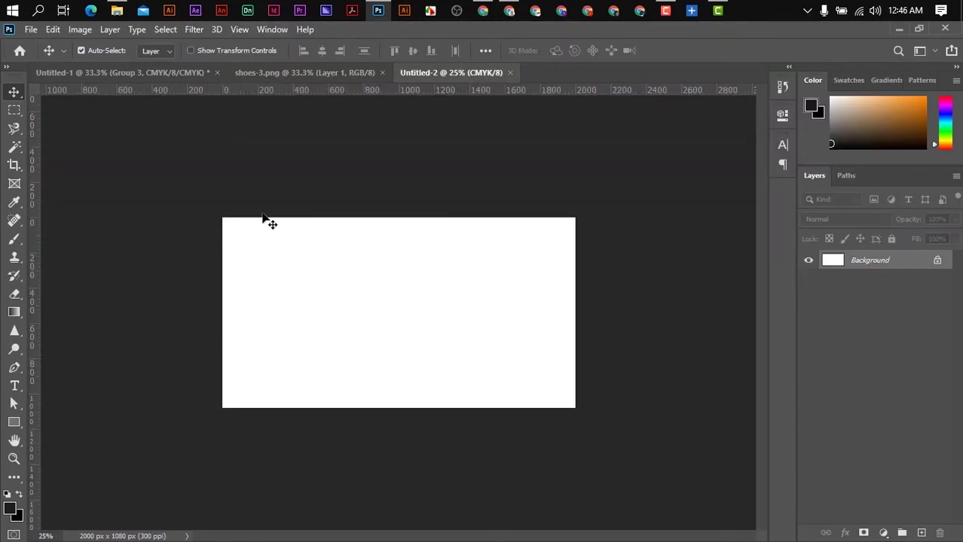
# - Glance at the Untitled-1 Big Sale banner and shoes-3.png for reference
pyautogui.click(112, 75)
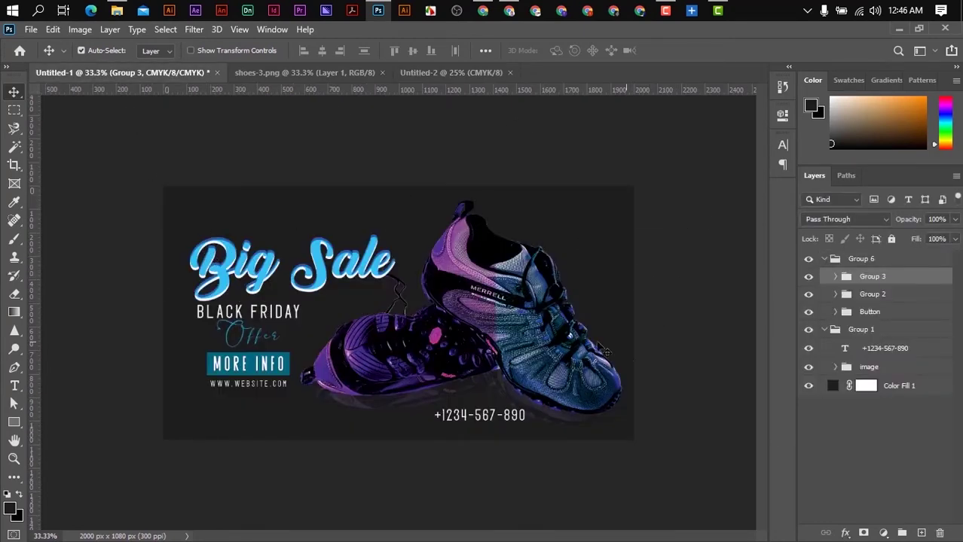
pyautogui.hotkey('ctrl', 'shift', 'Tab')
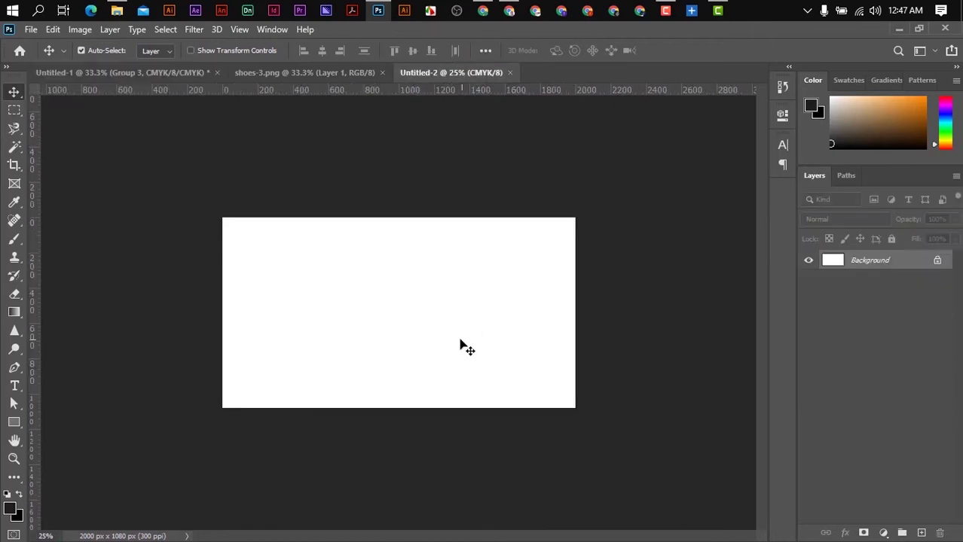
pyautogui.hotkey('ctrl', '+')
pyautogui.click(259, 74)
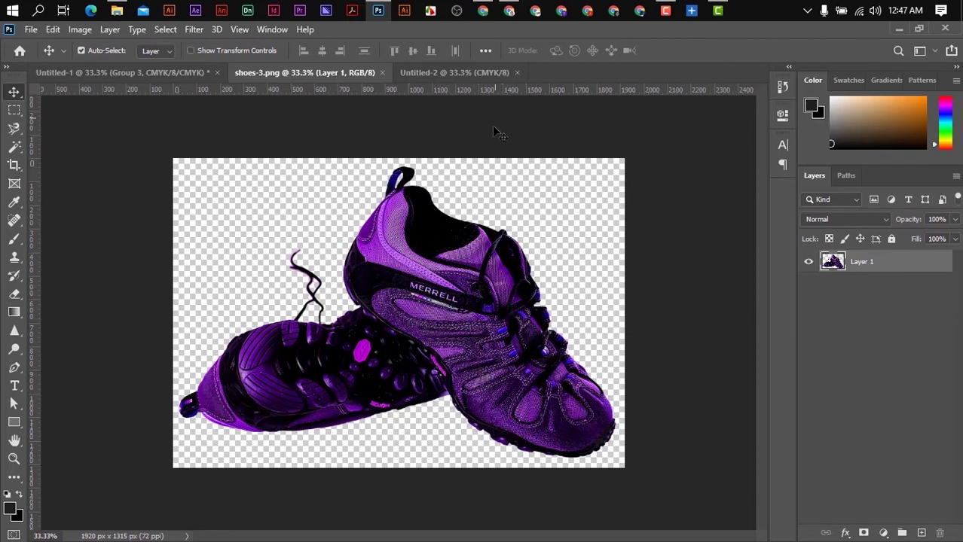
# - Unlock Untitled-2's Background into an editable Layer 0
pyautogui.hotkey('ctrl', 'Tab')
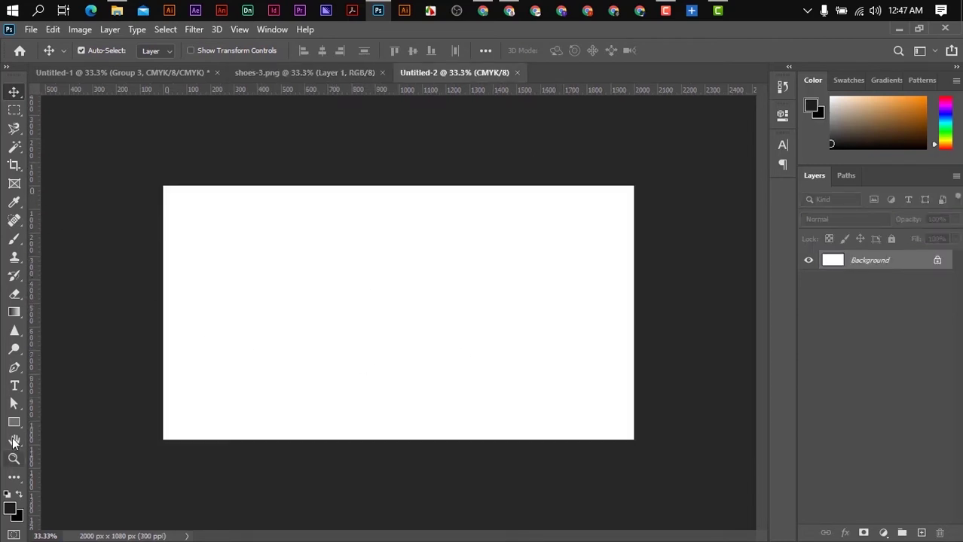
pyautogui.click(13, 422)
pyautogui.press('v')
pyautogui.keyDown('alt'); pyautogui.doubleClick(833, 261); pyautogui.keyUp('alt')
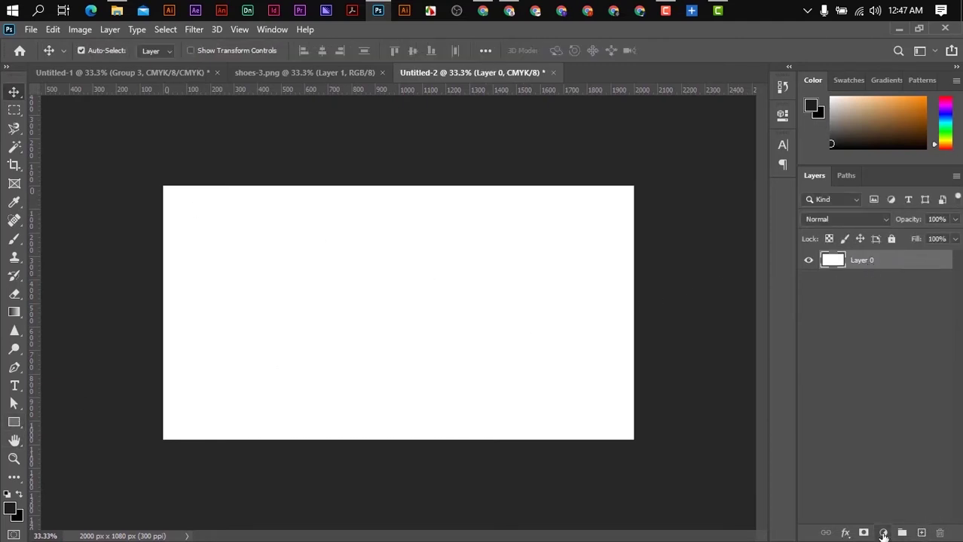
# - Add a #1d1d1d Solid Color fill layer and move it below Layer 0
pyautogui.click(884, 535)
pyautogui.click(875, 287)
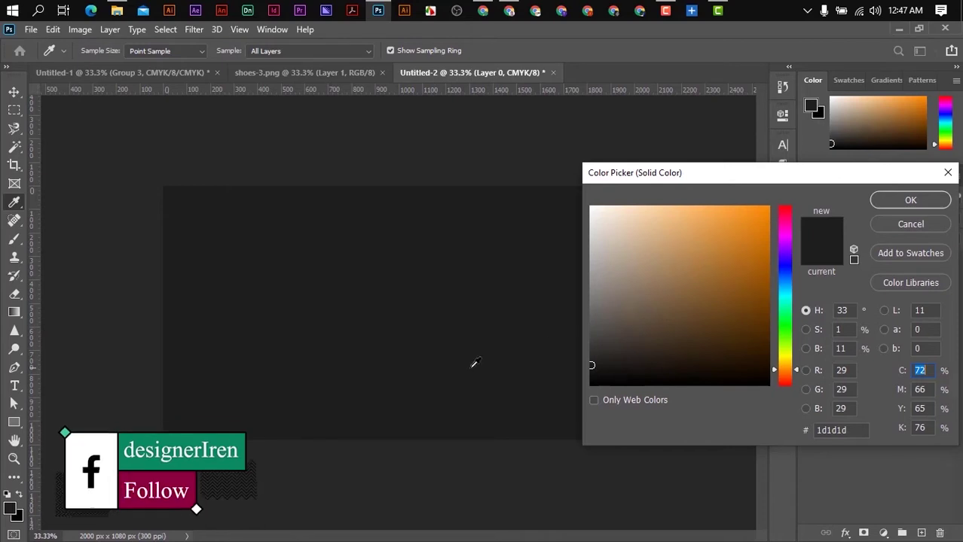
pyautogui.click(910, 200)
pyautogui.moveTo(867, 260); pyautogui.dragTo(877, 290)
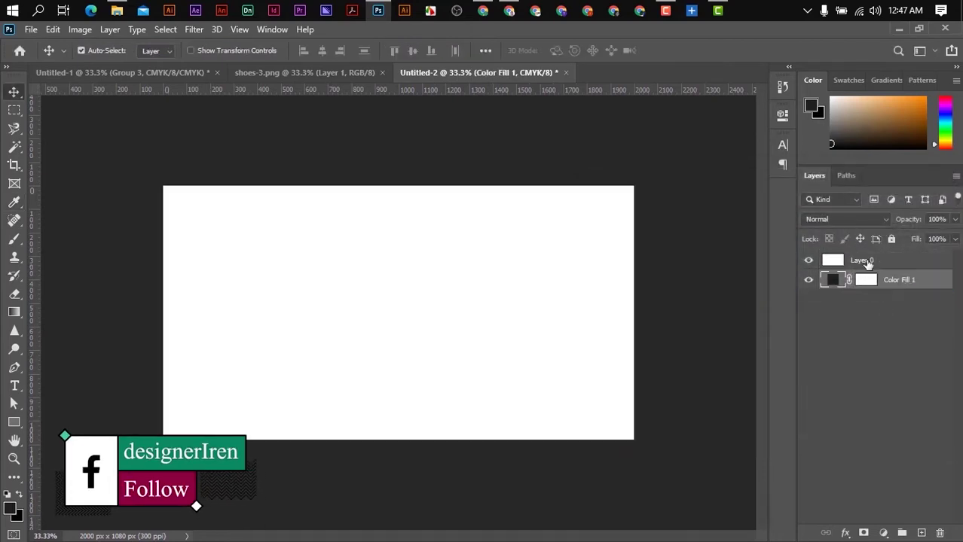
# - Delete the white Layer 0 and bring up the Untitled-1 reference banner
pyautogui.click(940, 533)
pyautogui.click(408, 226)
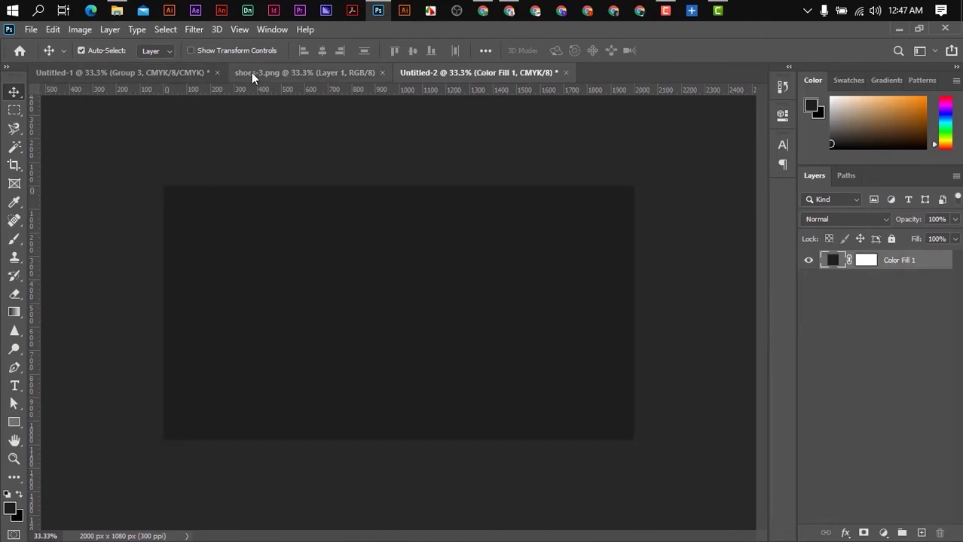
pyautogui.click(252, 72)
pyautogui.click(121, 72)
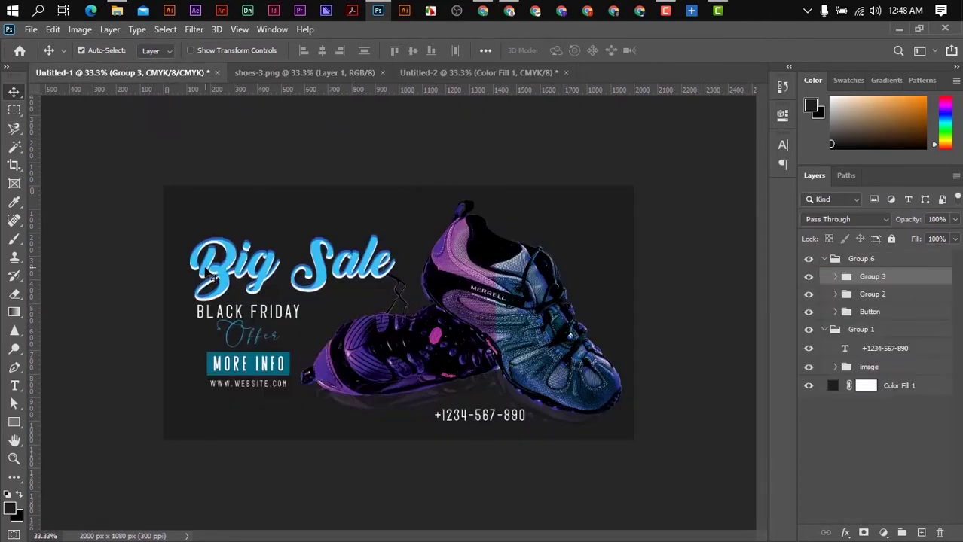
# - Inspect the Big Sale heading's font with the Type tool, then return to the Move tool
pyautogui.doubleClick(290, 305)
pyautogui.click(165, 51)
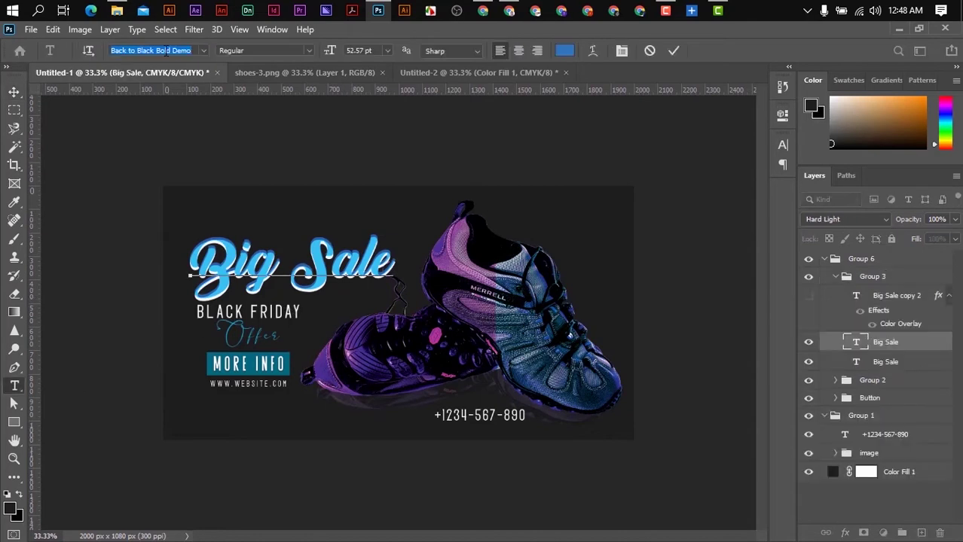
pyautogui.click(13, 94)
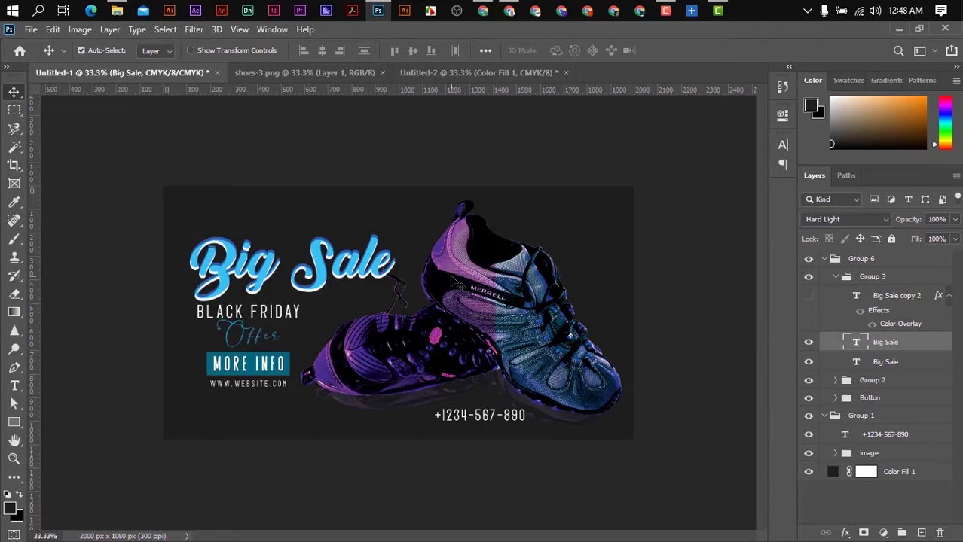
# - Place the shoes into Untitled-2 at 67% right of centre and duplicate the layer
pyautogui.hotkey('ctrl', 'Tab')
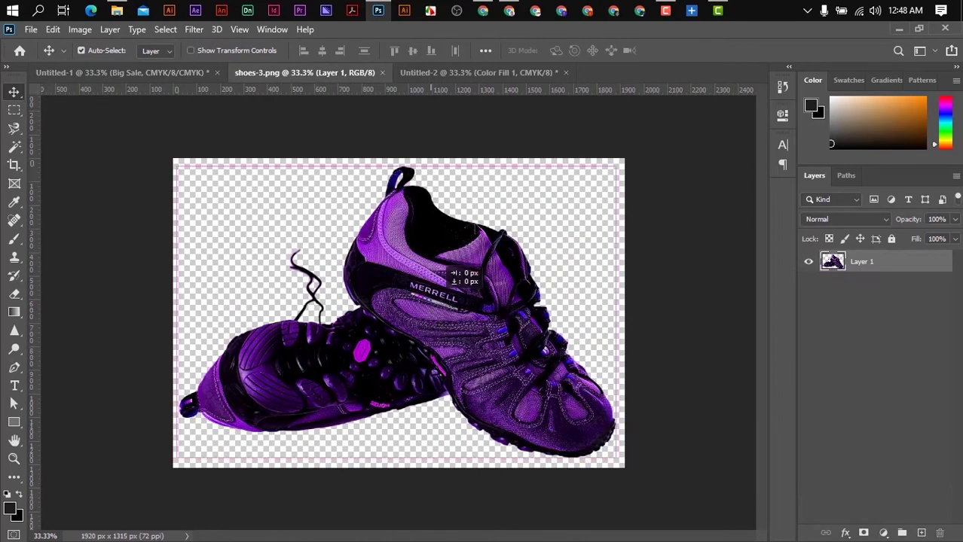
pyautogui.moveTo(461, 279)
pyautogui.mouseDown()
pyautogui.moveTo(523, 76)
pyautogui.moveTo(519, 309)
pyautogui.mouseUp()
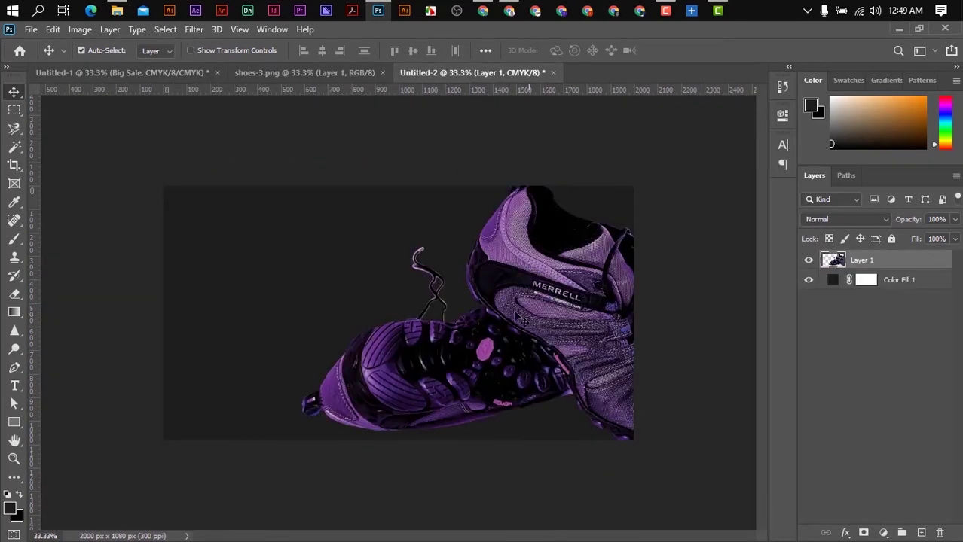
pyautogui.hotkey('ctrl', 't')
pyautogui.moveTo(737, 452); pyautogui.dragTo(593, 358)
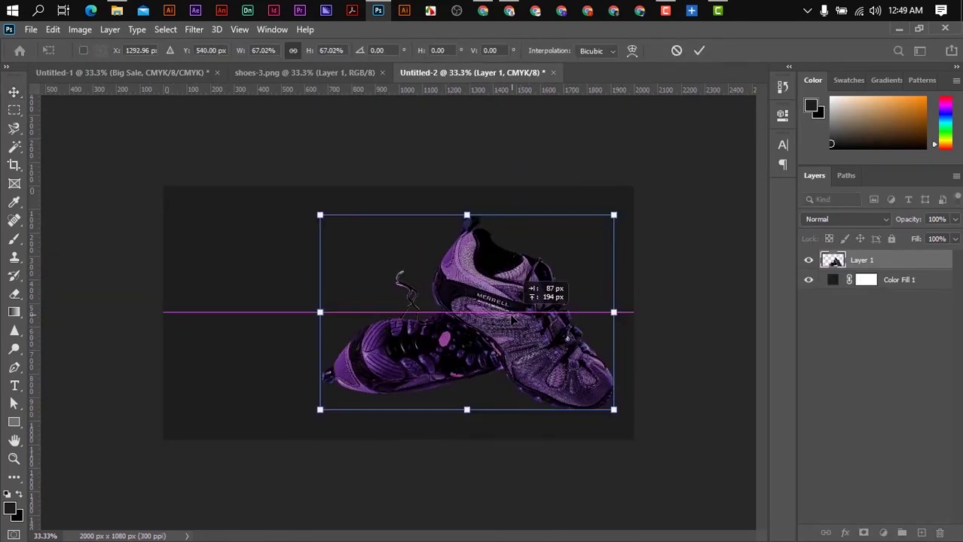
pyautogui.moveTo(456, 320)
pyautogui.mouseDown()
pyautogui.moveTo(512, 321)
pyautogui.moveTo(458, 319)
pyautogui.mouseUp()
pyautogui.press('Return')
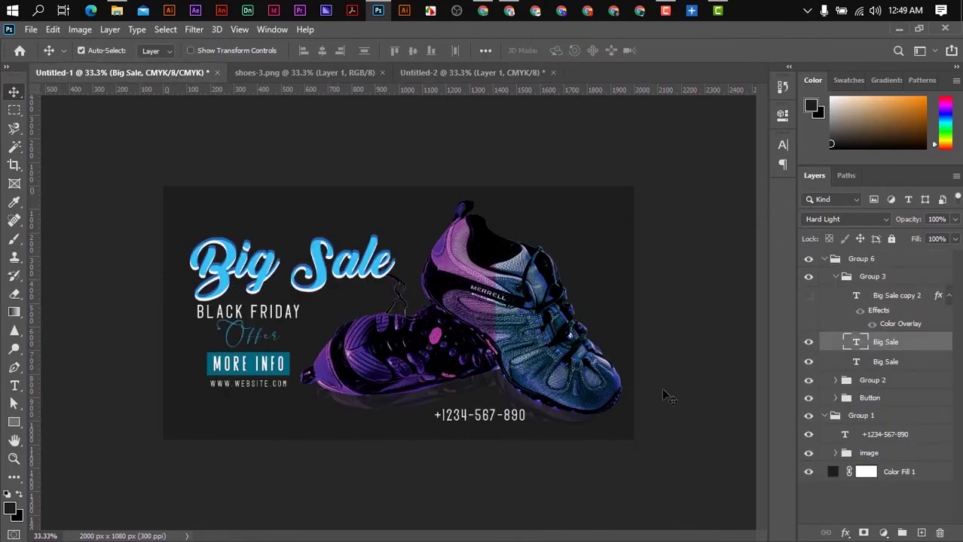
pyautogui.hotkey('ctrl', 'Tab')
pyautogui.hotkey('ctrl', 'Tab')
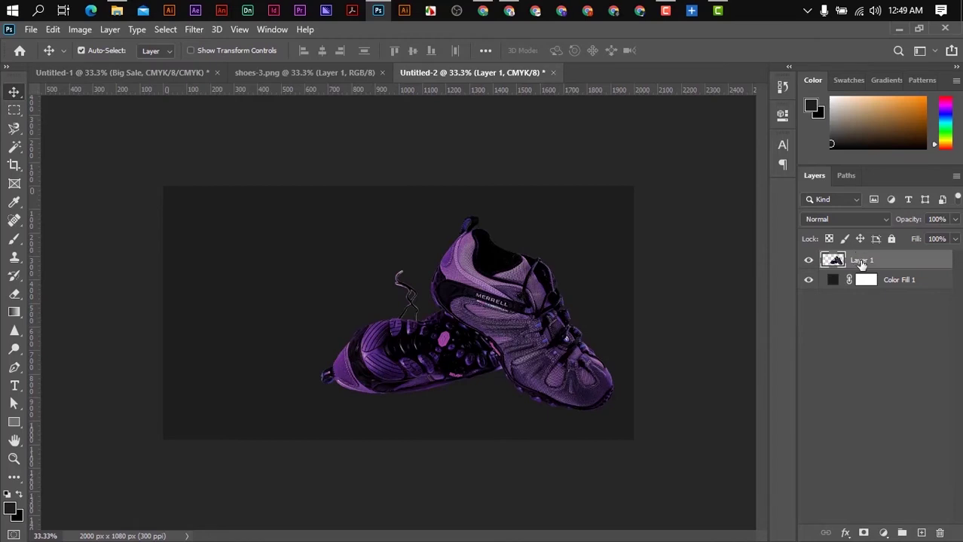
pyautogui.hotkey('ctrl', 'j')
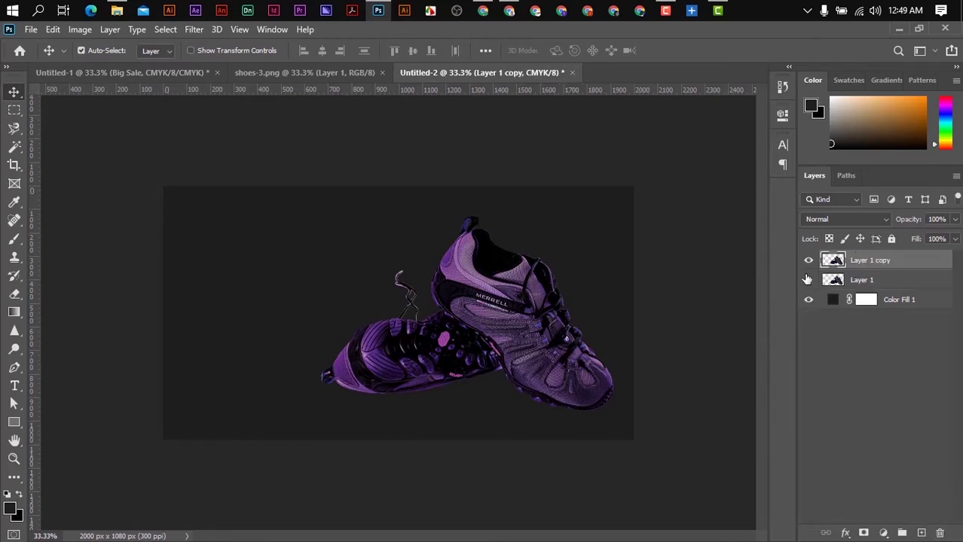
# - Set Layer 1 copy to 25% opacity and nudge the original shoe down and right
pyautogui.click(850, 284)
pyautogui.click(861, 266)
pyautogui.moveTo(922, 238); pyautogui.dragTo(918, 240)
pyautogui.moveTo(918, 238)
pyautogui.mouseDown()
pyautogui.moveTo(903, 238)
pyautogui.moveTo(874, 287)
pyautogui.mouseUp()
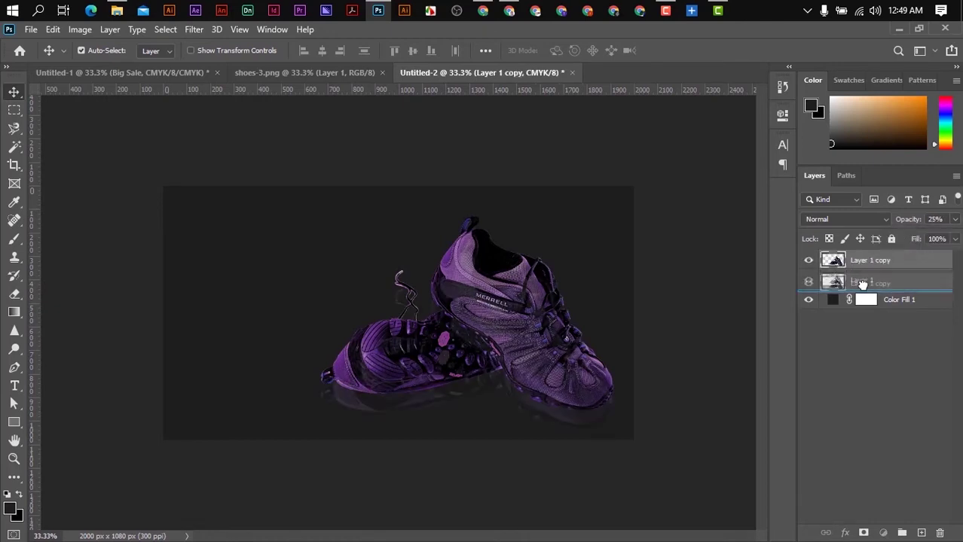
pyautogui.hotkey('ctrl', '+')
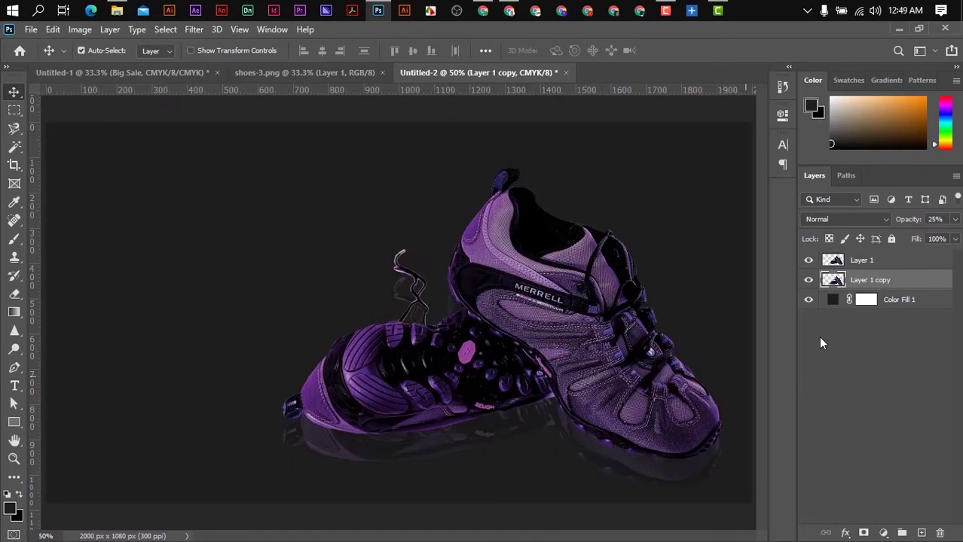
pyautogui.click(862, 260)
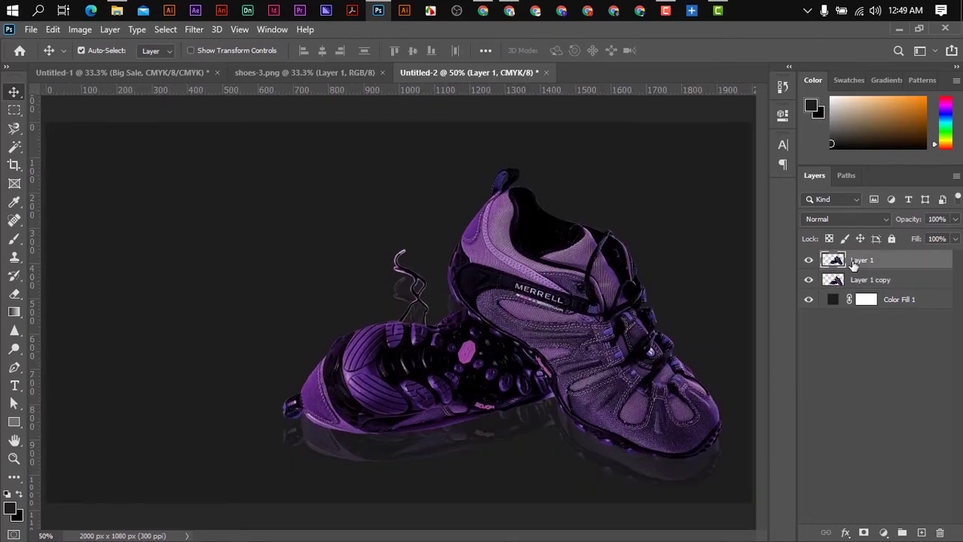
pyautogui.press('Down')
pyautogui.press('Down')
pyautogui.press('Down')
pyautogui.press('Down')
pyautogui.press('Down')
pyautogui.press('Down')
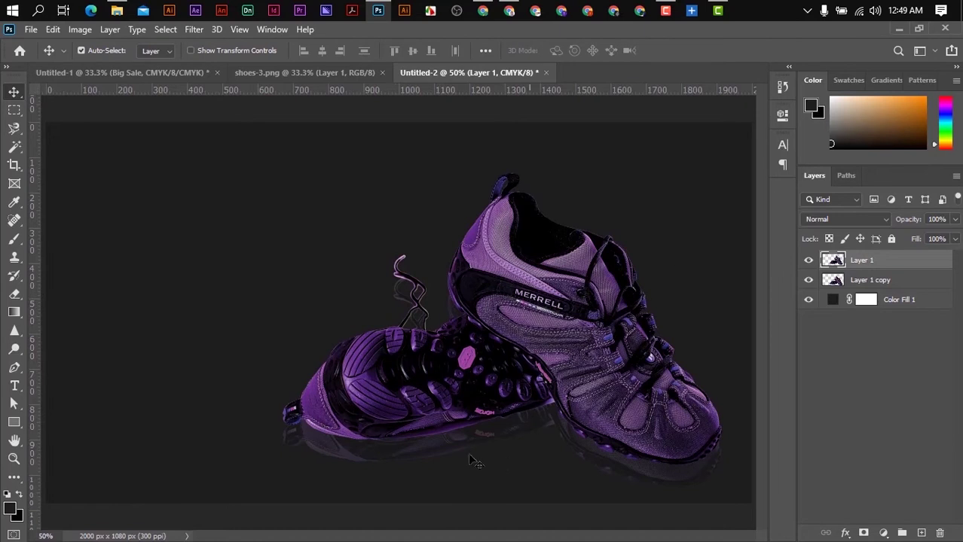
pyautogui.hotkey('ctrl', '-')
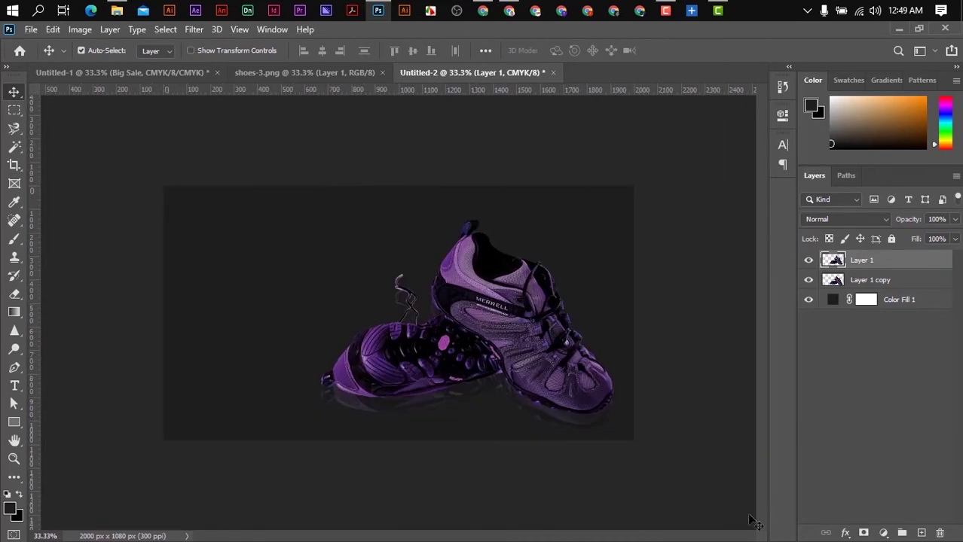
pyautogui.press('Right')
pyautogui.press('Right')
pyautogui.press('Right')
pyautogui.press('Right')
pyautogui.press('Right')
pyautogui.press('Right')
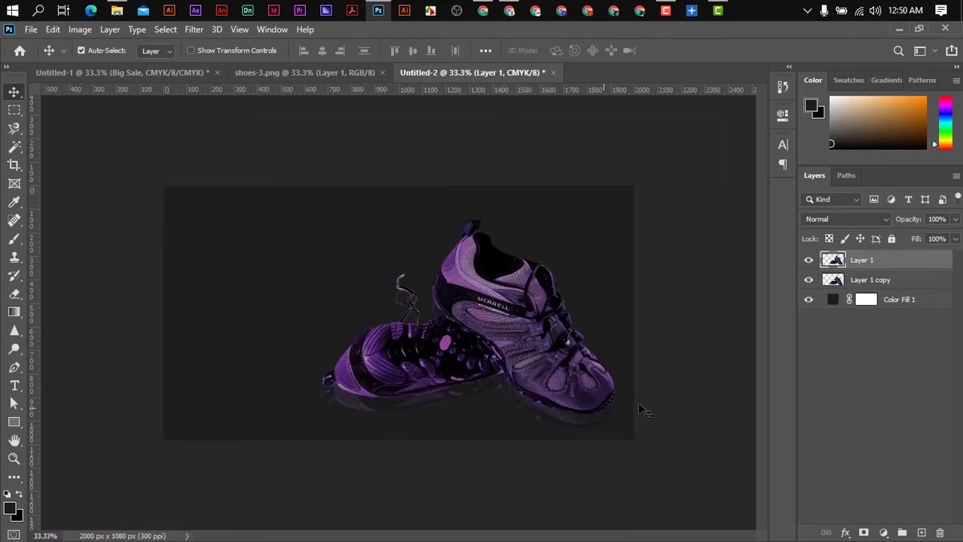
# - Erase parts of the faint 25% shoe copy with the Eraser
pyautogui.click(853, 281)
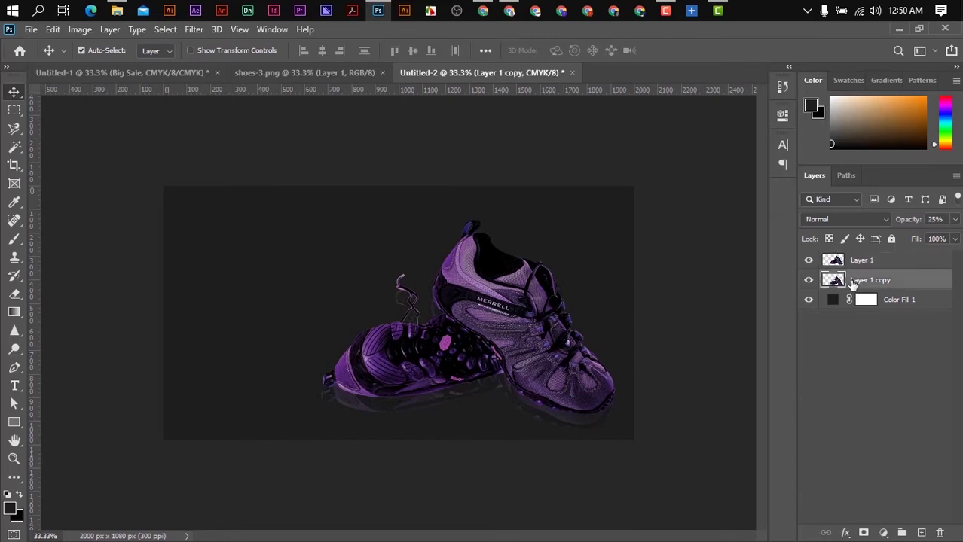
pyautogui.hotkey('ctrl', '1')
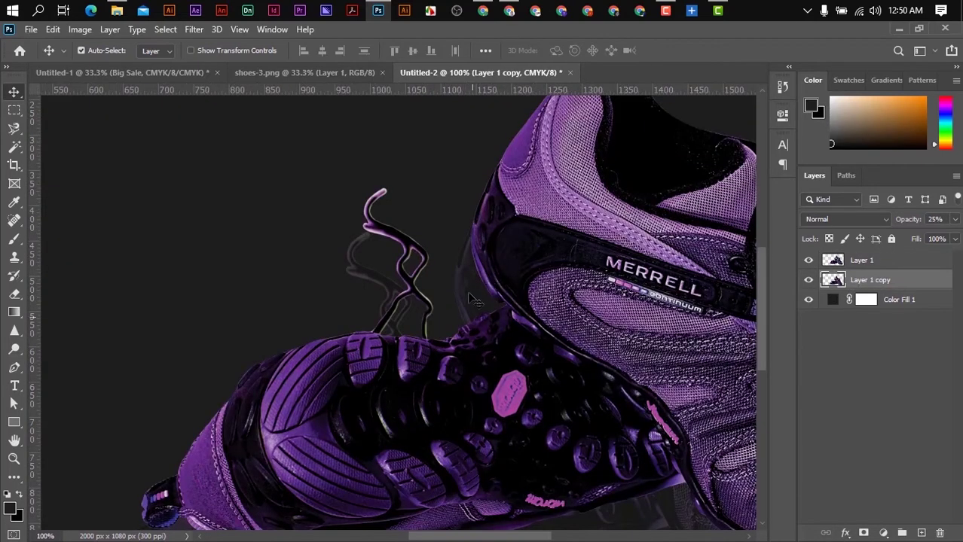
pyautogui.click(15, 294)
pyautogui.click(61, 293)
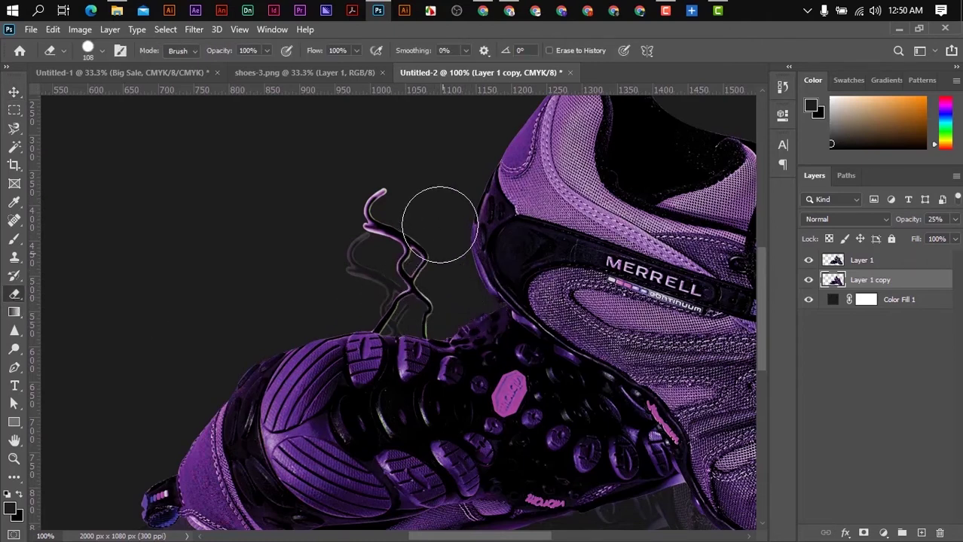
pyautogui.hotkey('ctrl', '-')
pyautogui.hotkey('ctrl', '-')
pyautogui.click(14, 92)
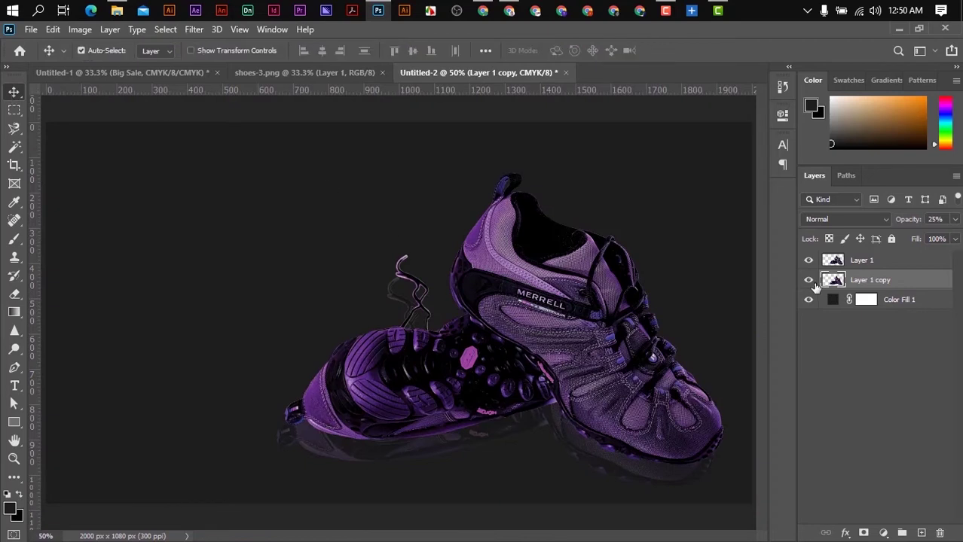
# - Hide Layer 1 to erase more of the faint copy, then restore it
pyautogui.click(809, 260)
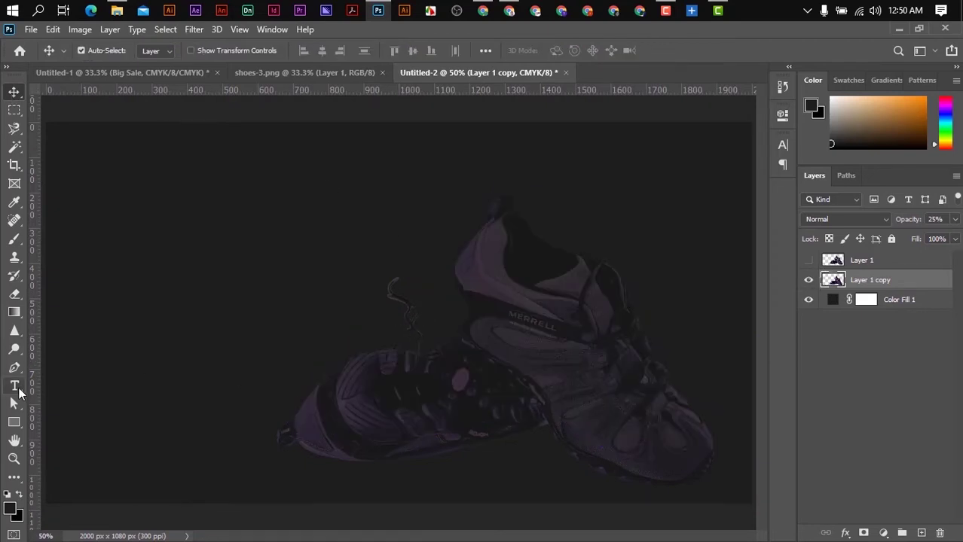
pyautogui.moveTo(14, 294); pyautogui.dragTo(68, 293)
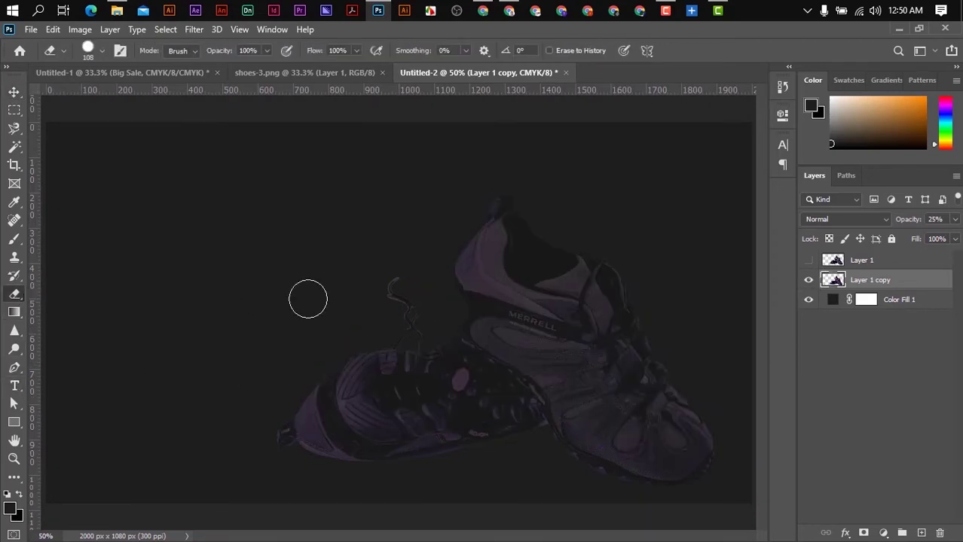
pyautogui.hotkey('ctrl', '+')
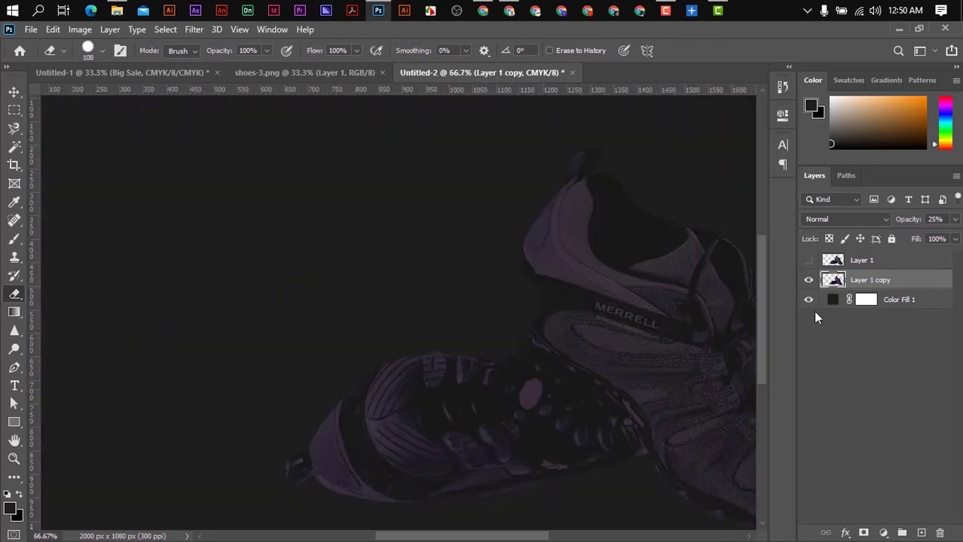
pyautogui.click(809, 260)
pyautogui.hotkey('ctrl', '-')
pyautogui.hotkey('ctrl', '-')
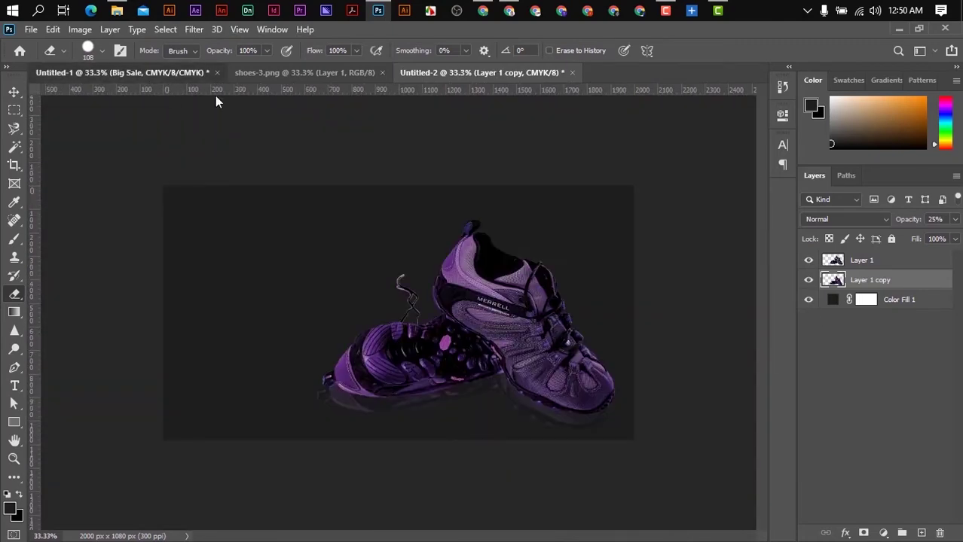
pyautogui.click(203, 73)
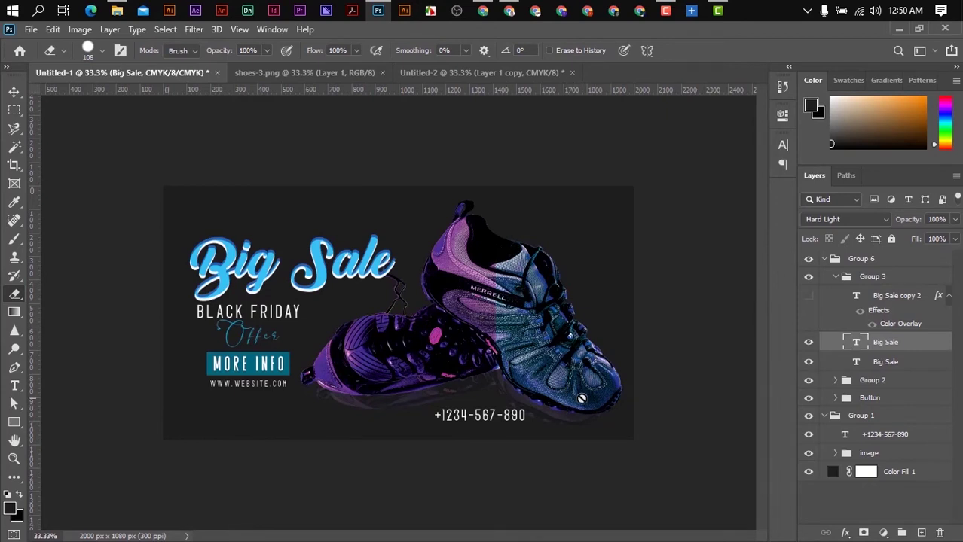
# - Duplicate the shoe layer and shift its Hue to -75 for a cyan tint
pyautogui.click(501, 73)
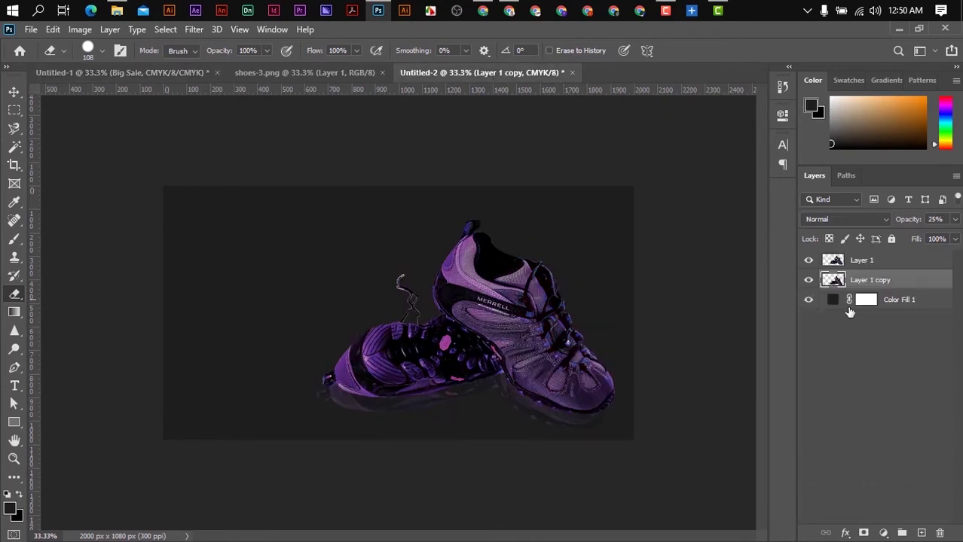
pyautogui.moveTo(853, 260); pyautogui.dragTo(921, 532)
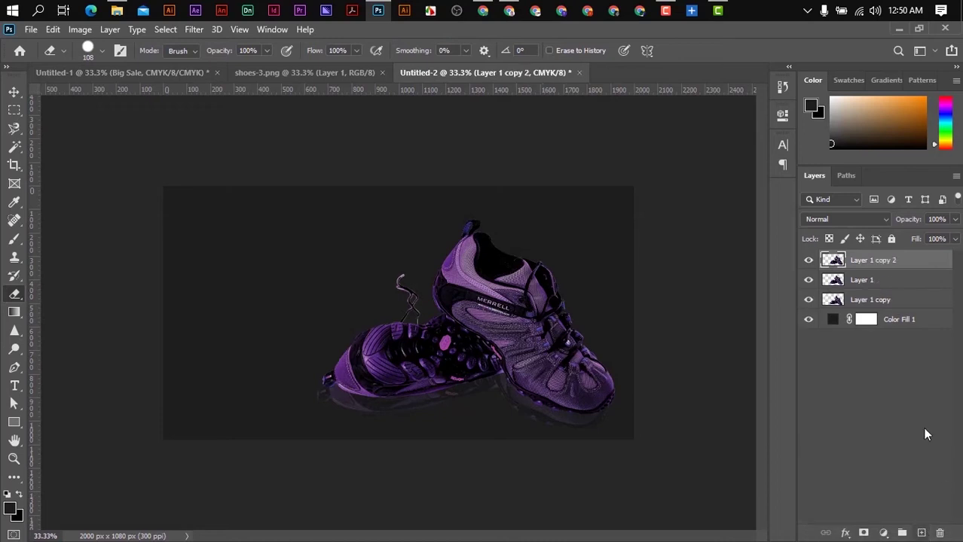
pyautogui.click(81, 31)
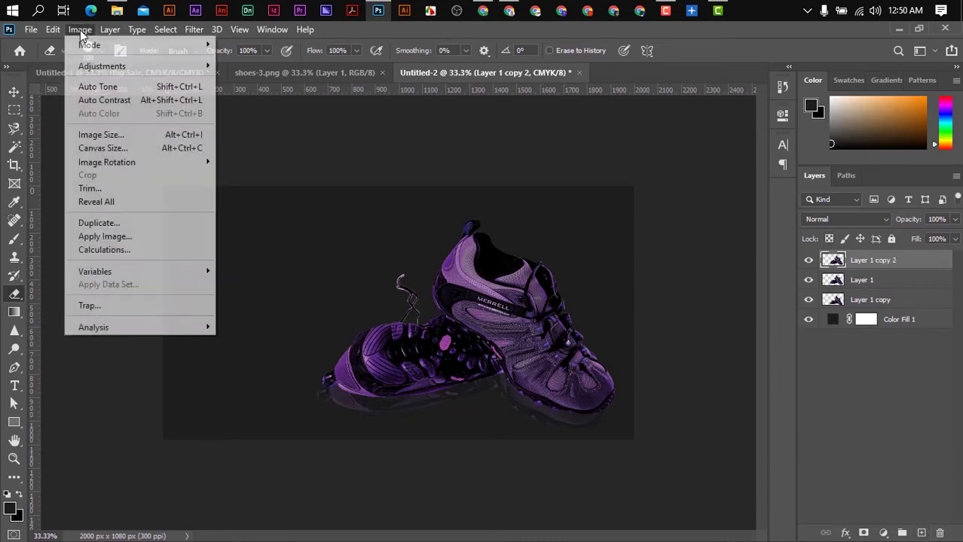
pyautogui.moveTo(102, 66)
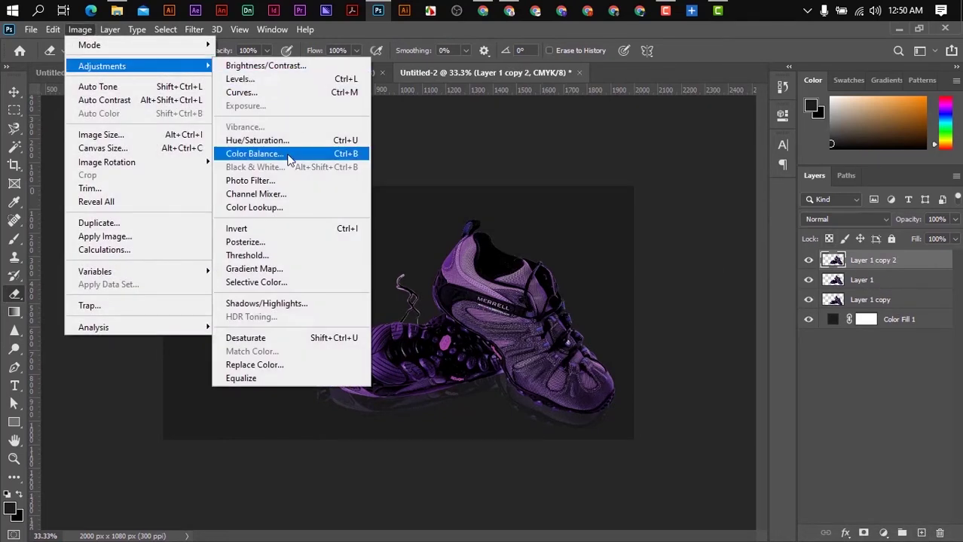
pyautogui.click(280, 143)
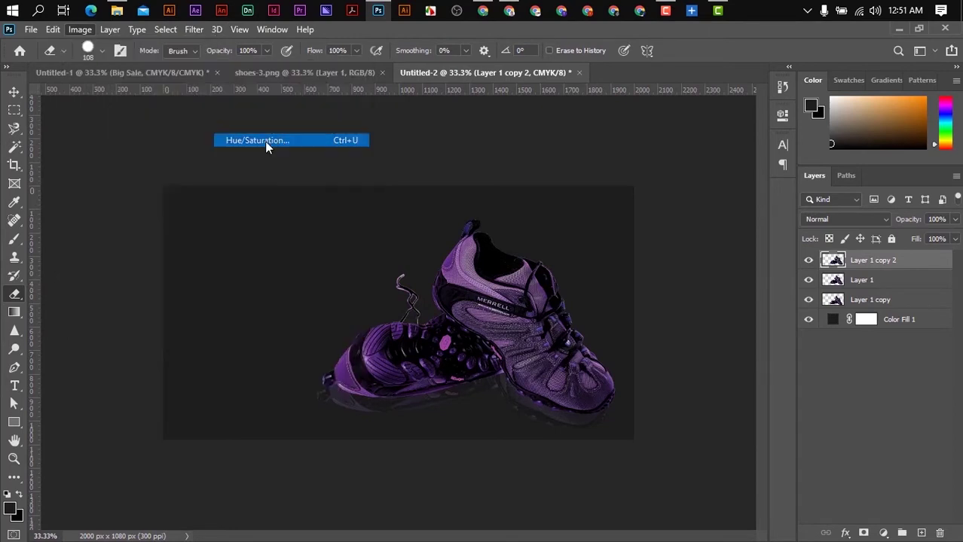
pyautogui.moveTo(695, 193); pyautogui.dragTo(637, 193)
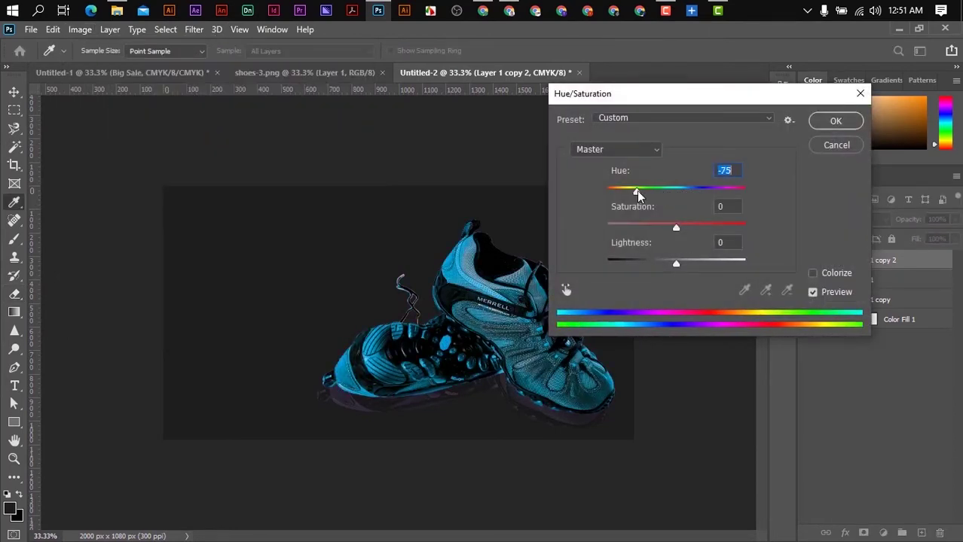
pyautogui.click(829, 125)
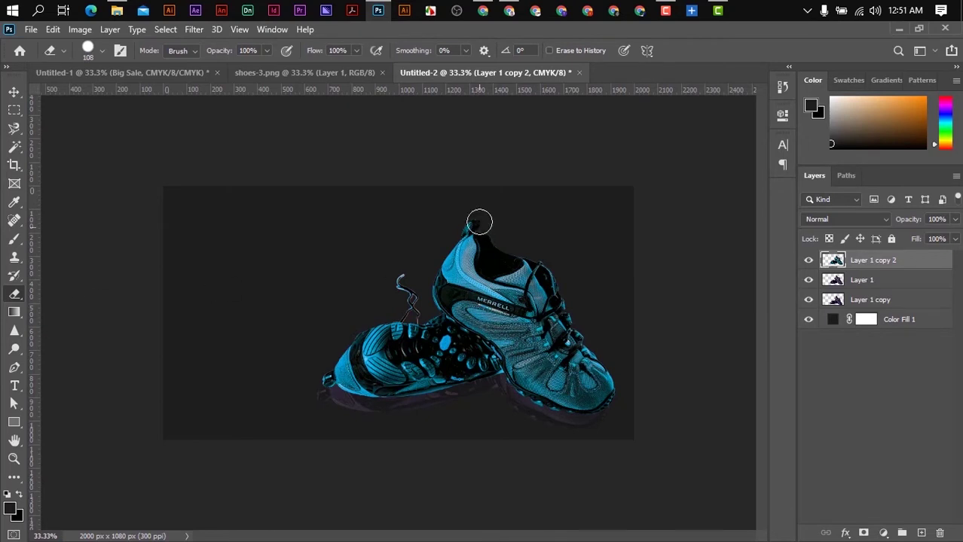
# - Erase cyan strips down the shoe, heel and left shoe to reveal purple
pyautogui.moveTo(486, 218); pyautogui.dragTo(486, 369)
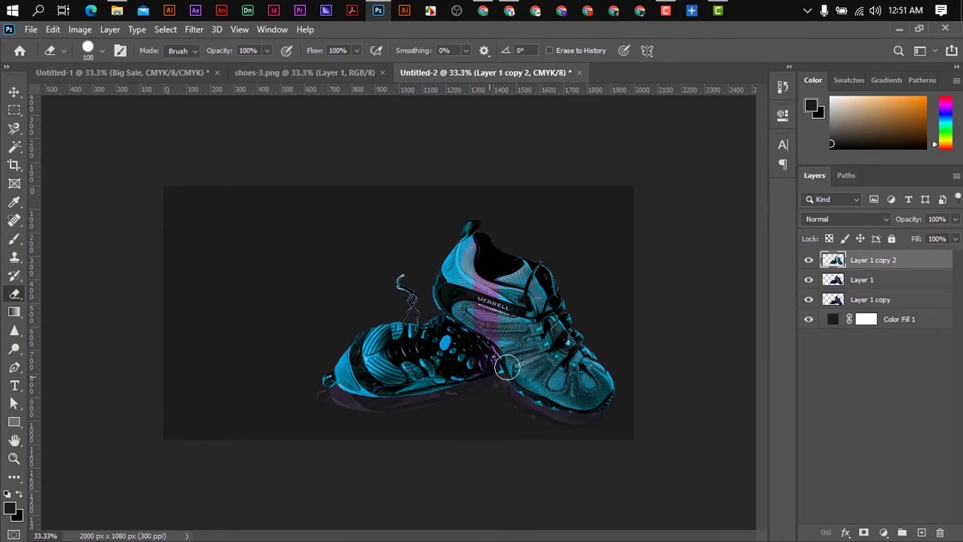
pyautogui.moveTo(466, 226); pyautogui.dragTo(464, 325)
pyautogui.moveTo(473, 201); pyautogui.dragTo(449, 280)
# - Erase more cyan over the left shoe and compare with the Big Sale reference
pyautogui.moveTo(377, 361); pyautogui.dragTo(398, 286)
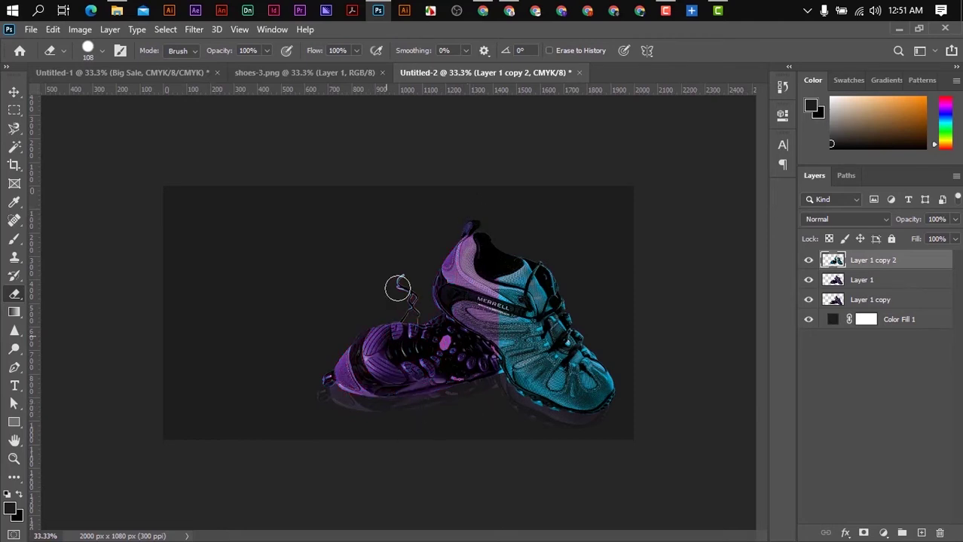
pyautogui.click(128, 73)
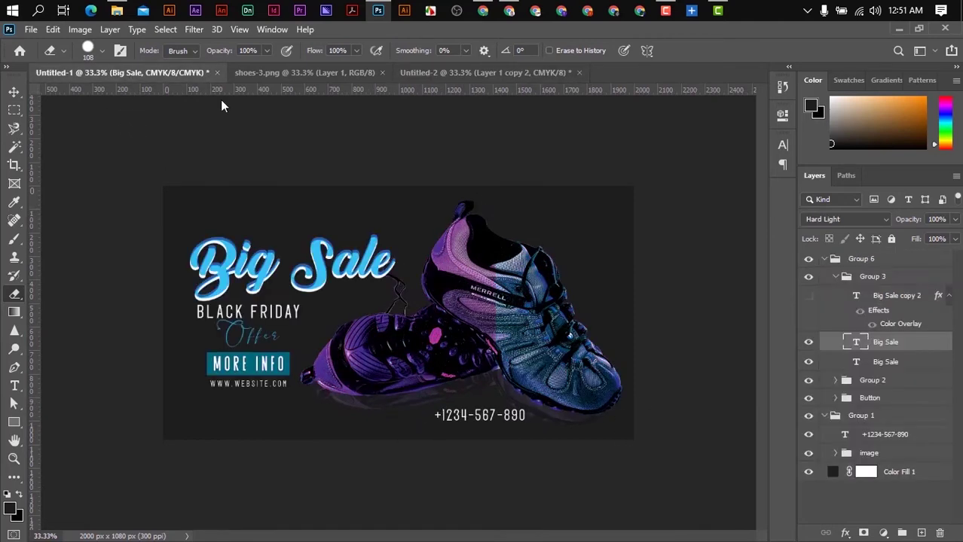
pyautogui.click(455, 76)
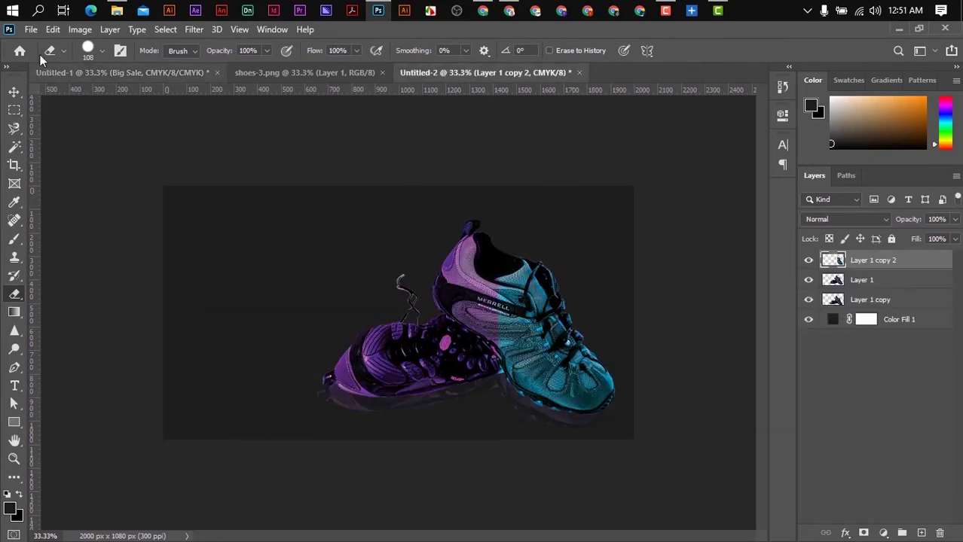
# - Apply Levels to the shoes with black input 29 and a lowered white input
pyautogui.click(88, 29)
pyautogui.moveTo(102, 67)
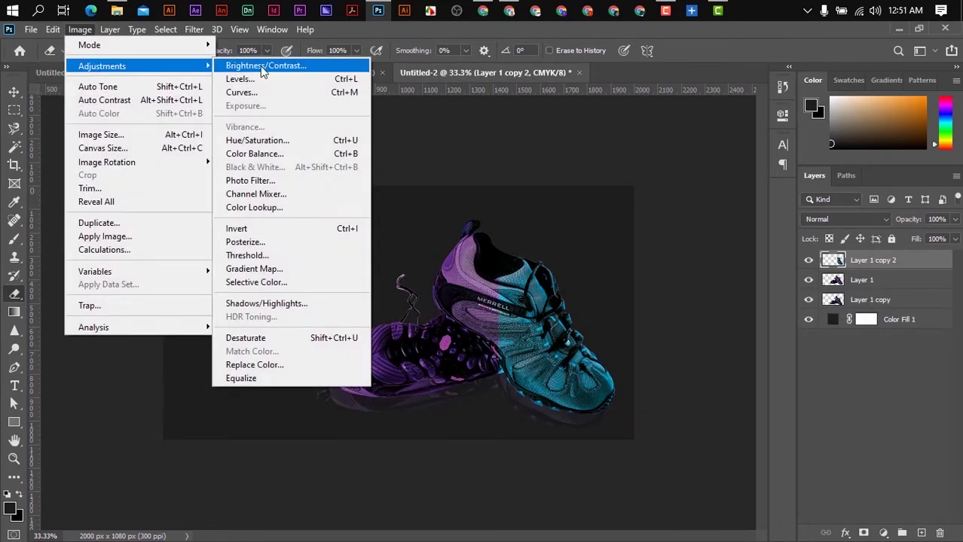
pyautogui.click(240, 80)
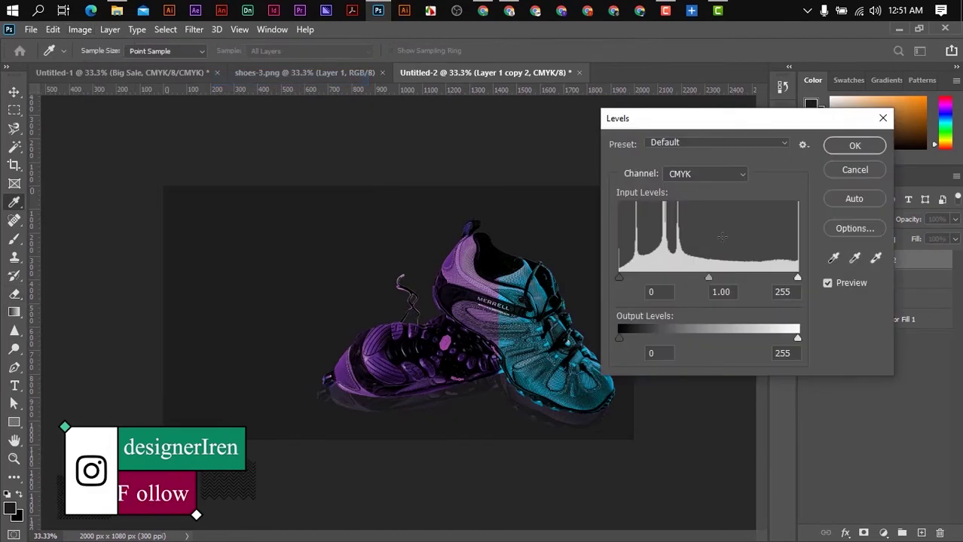
pyautogui.write('29')
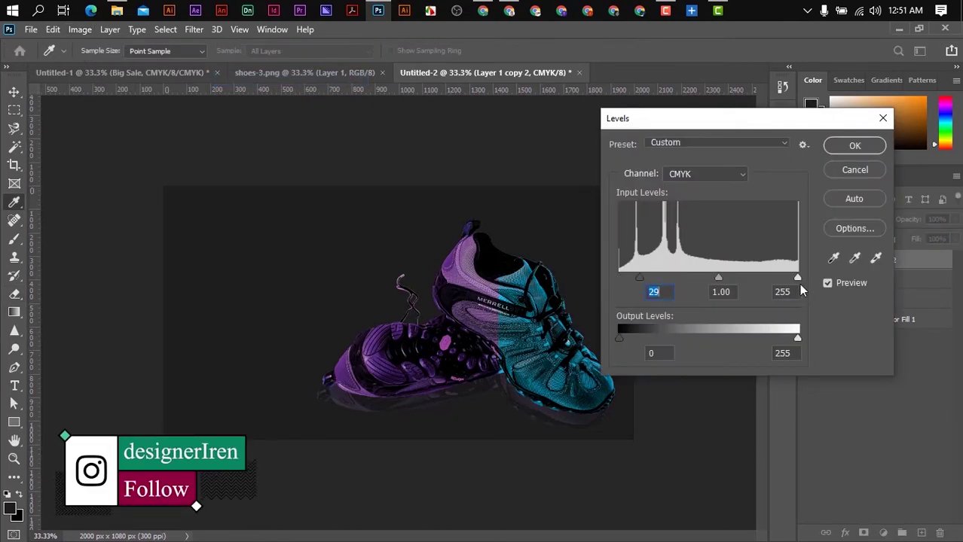
pyautogui.moveTo(797, 278); pyautogui.dragTo(772, 279)
pyautogui.press('Tab')
pyautogui.press('Tab')
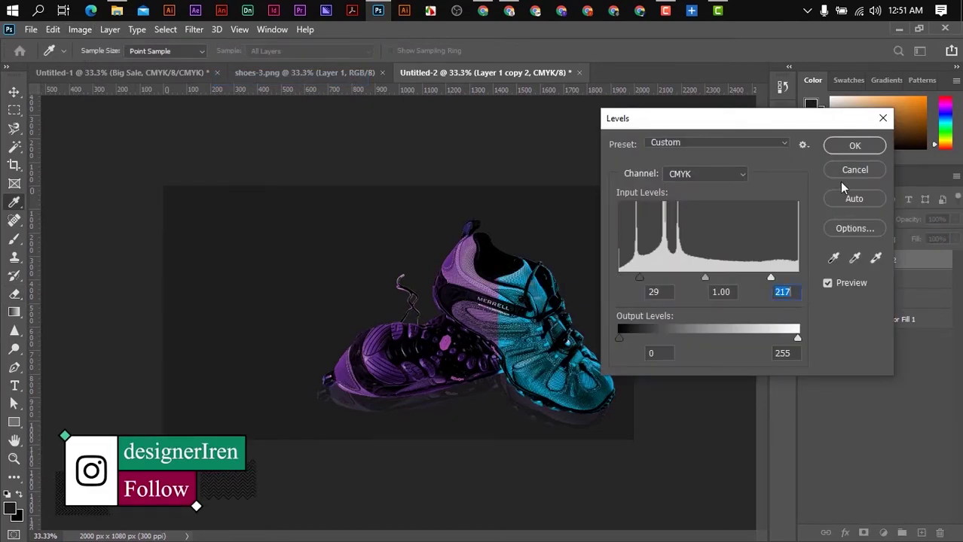
pyautogui.write('231')
pyautogui.click(854, 145)
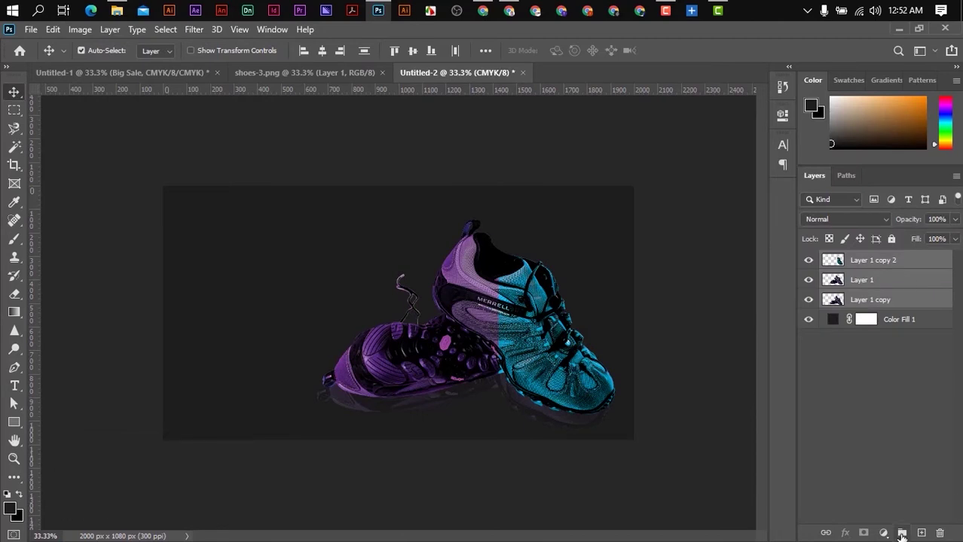
# - Group the three shoe layers and name the group 'image'
pyautogui.click(902, 532)
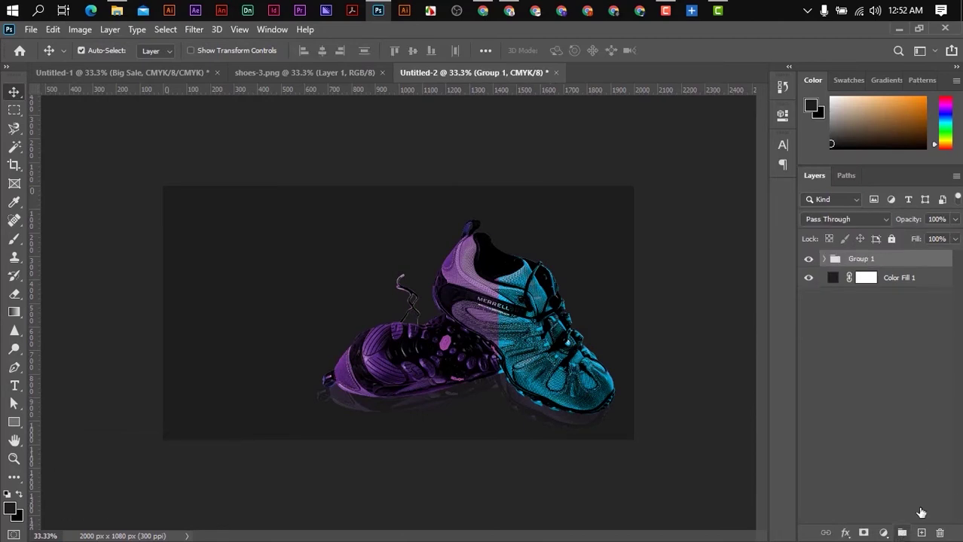
pyautogui.doubleClick(872, 260)
pyautogui.write('image')
pyautogui.press('Return')
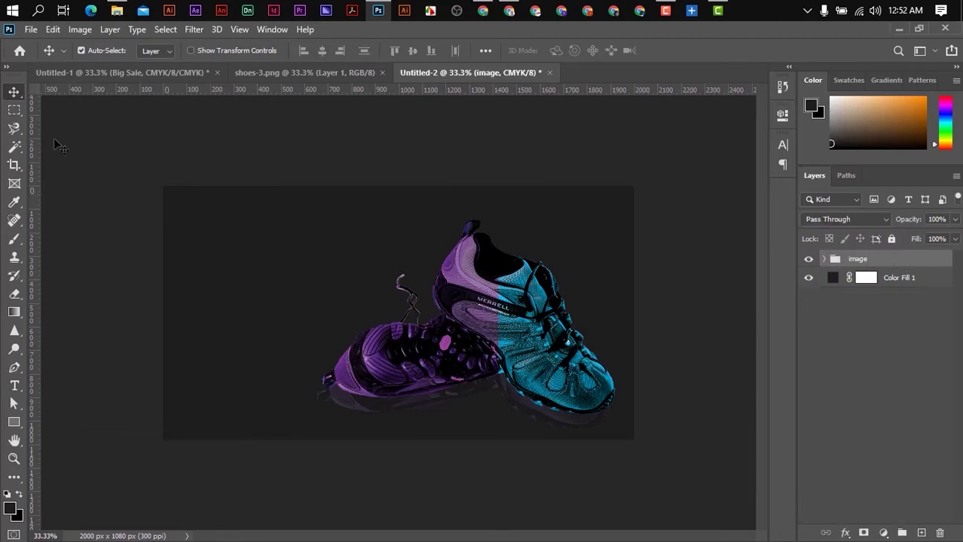
# - Type 'Big sale' left of the shoes, scaled up and moved to the upper left
pyautogui.click(13, 385)
pyautogui.click(231, 270)
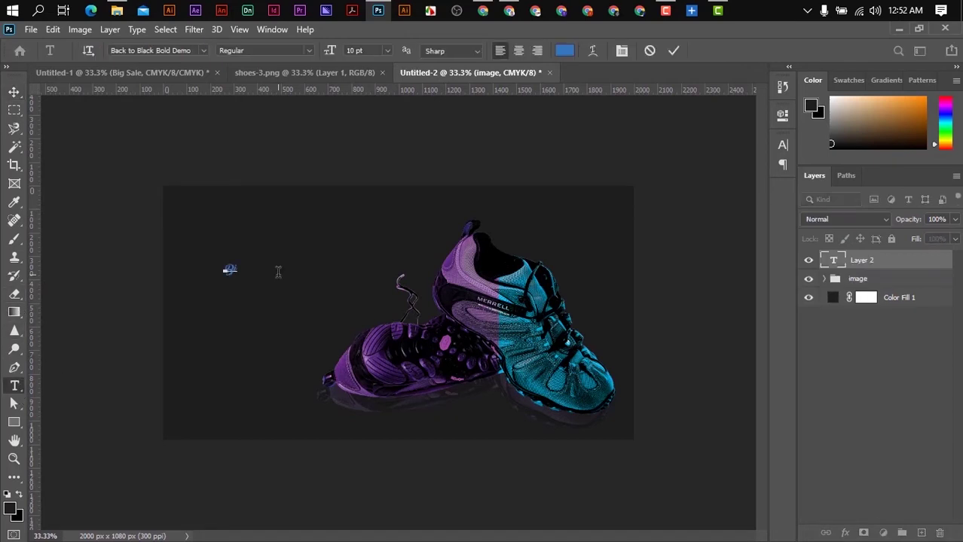
pyautogui.write('Big sale')
pyautogui.hotkey('ctrl', 't')
pyautogui.moveTo(262, 259); pyautogui.dragTo(361, 212)
pyautogui.moveTo(294, 244); pyautogui.dragTo(276, 267)
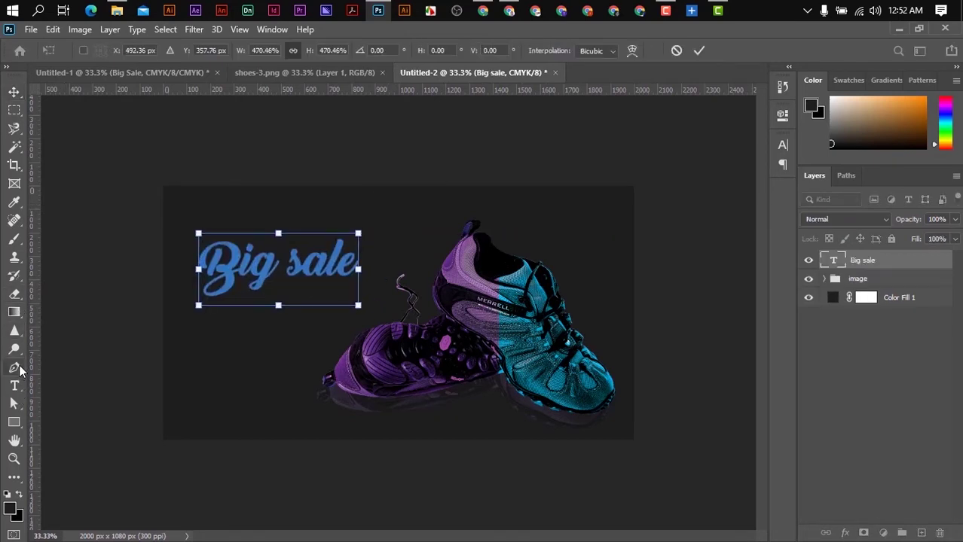
pyautogui.click(14, 387)
# - Capitalise it to 'Big Sale', fine-tune its position, and duplicate the text layer
pyautogui.click(293, 264)
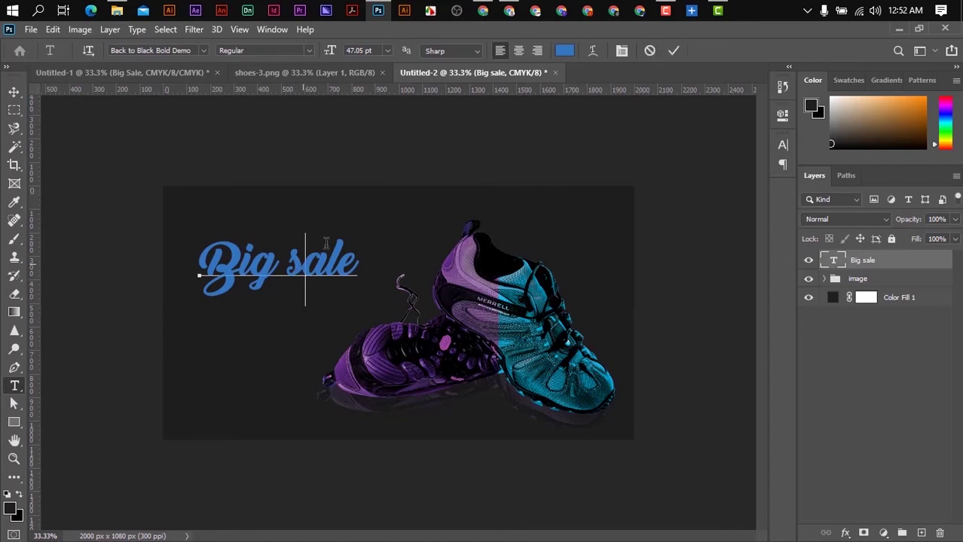
pyautogui.press('Delete')
pyautogui.write('S')
pyautogui.hotkey('ctrl', 't')
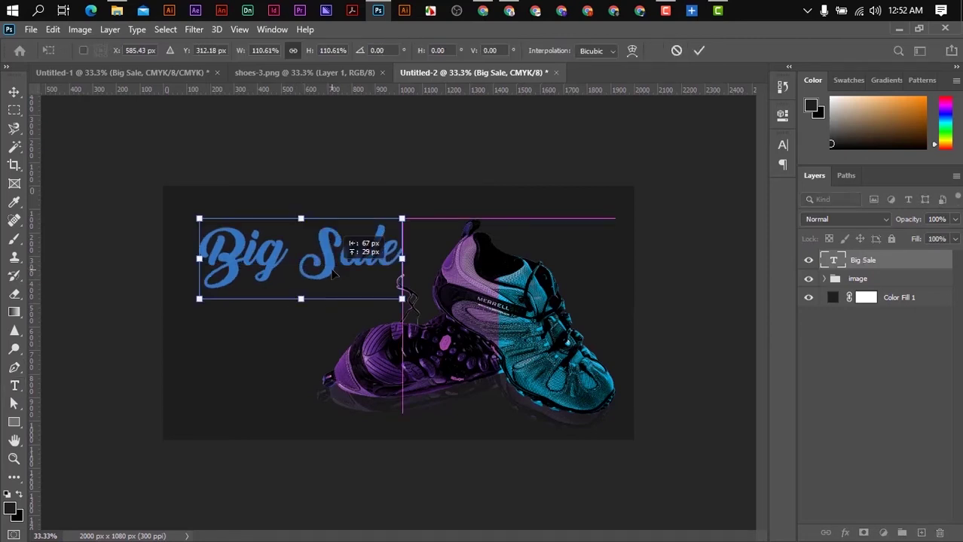
pyautogui.moveTo(331, 275); pyautogui.dragTo(327, 275)
pyautogui.press('Return')
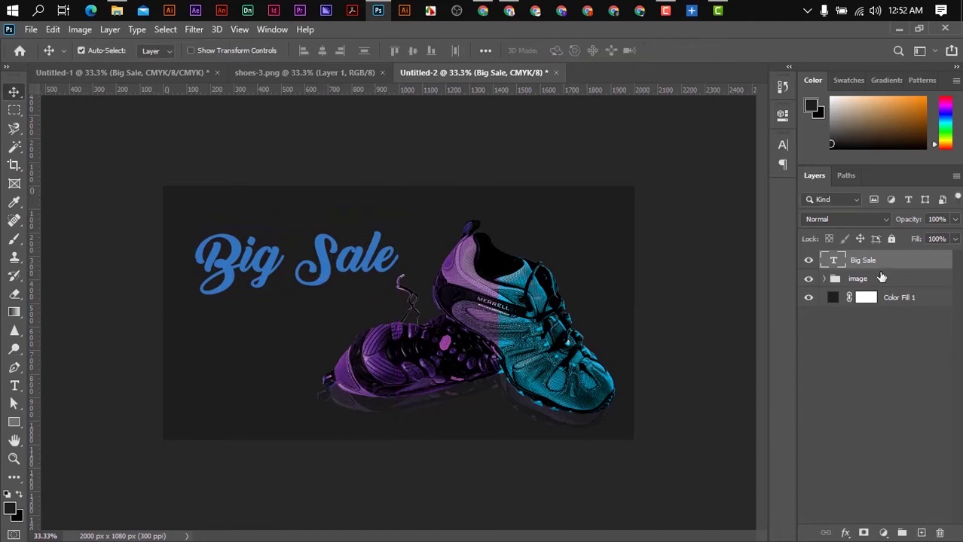
pyautogui.moveTo(867, 271); pyautogui.dragTo(921, 533)
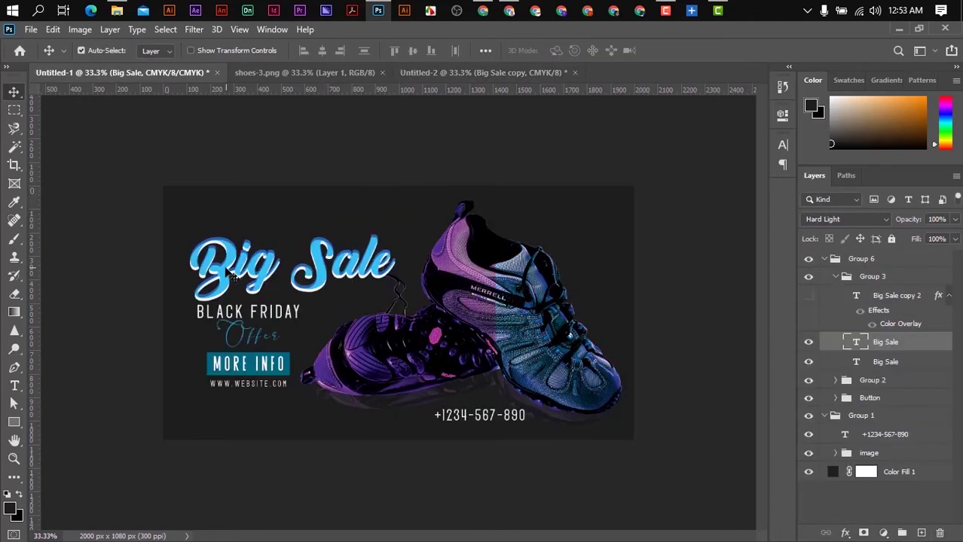
pyautogui.click(462, 74)
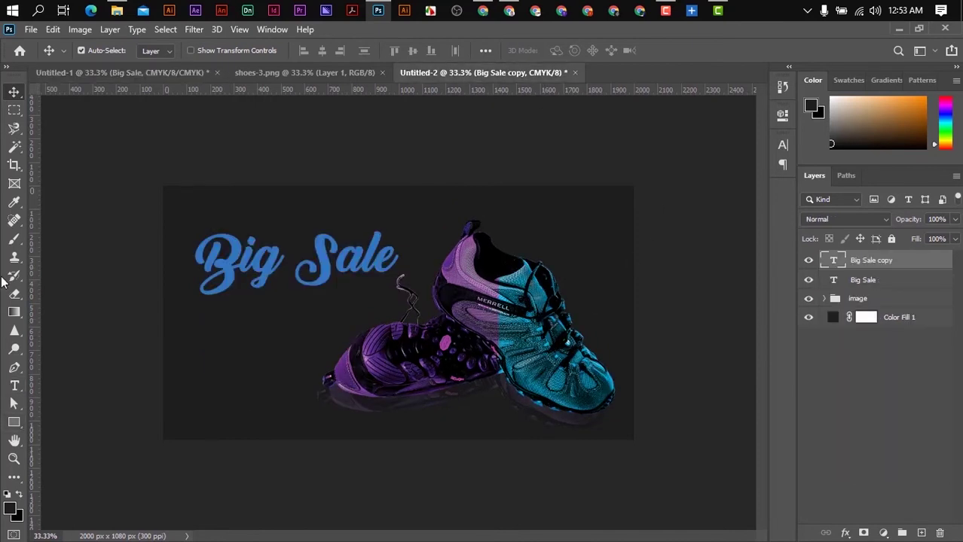
# - Try a teal text colour and a blend mode on the Big Sale heading
pyautogui.press('t')
pyautogui.click(564, 51)
pyautogui.click(538, 361)
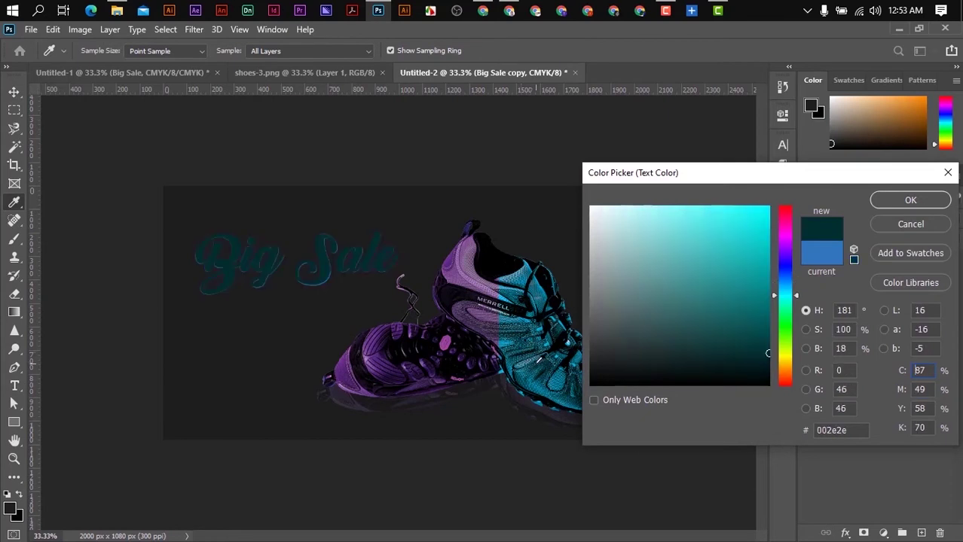
pyautogui.press('Escape')
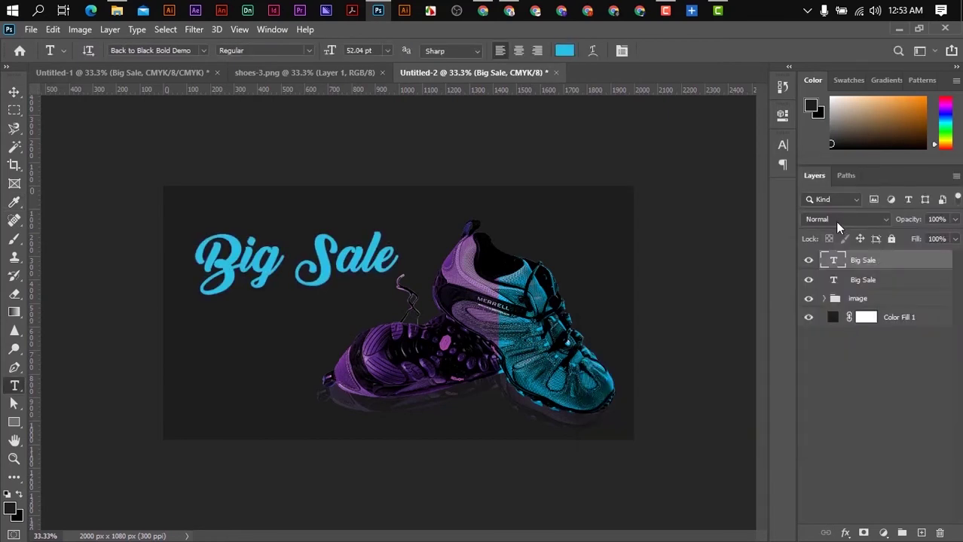
pyautogui.click(836, 221)
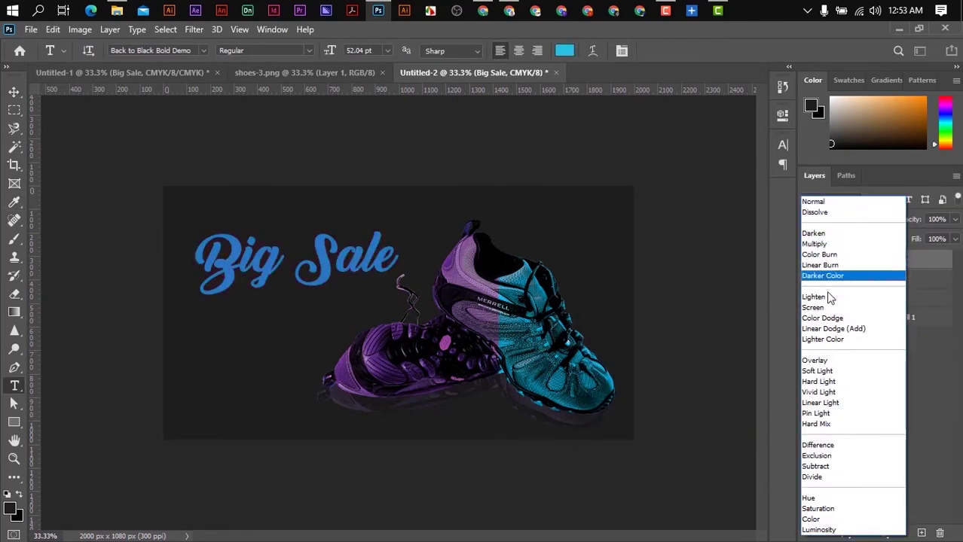
pyautogui.click(830, 300)
pyautogui.click(872, 281)
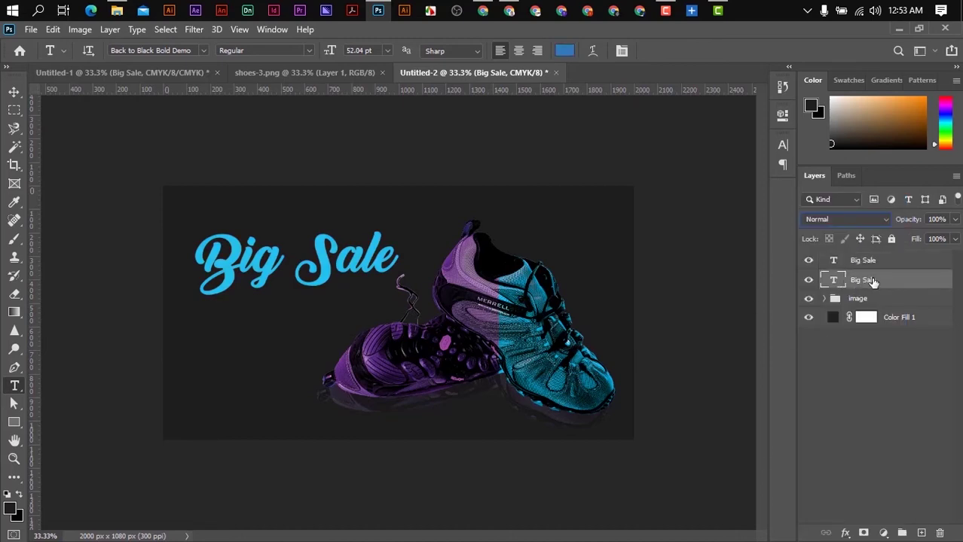
# - Make the lower Big Sale layer white with a Soft Light blend mode
pyautogui.click(564, 50)
pyautogui.click(607, 204)
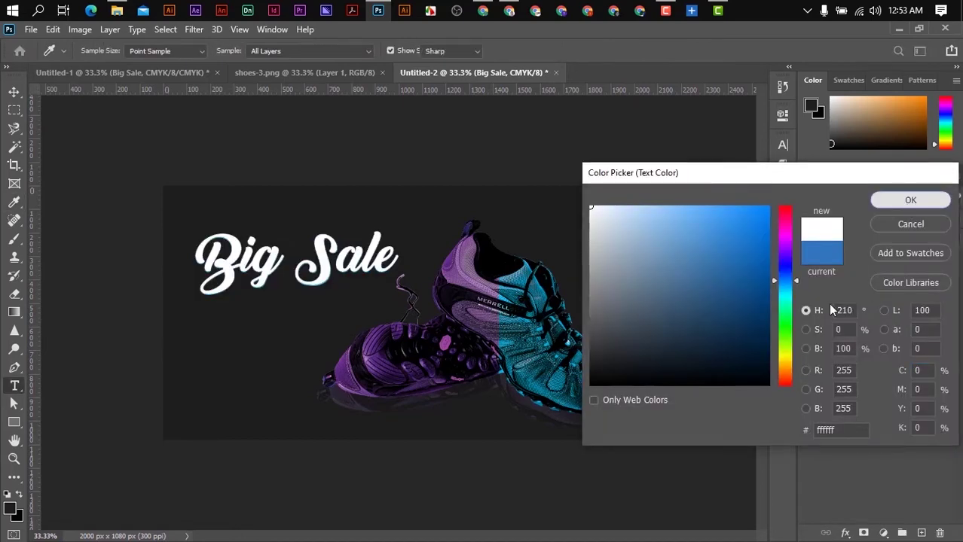
pyautogui.click(909, 199)
pyautogui.press('v')
pyautogui.click(828, 218)
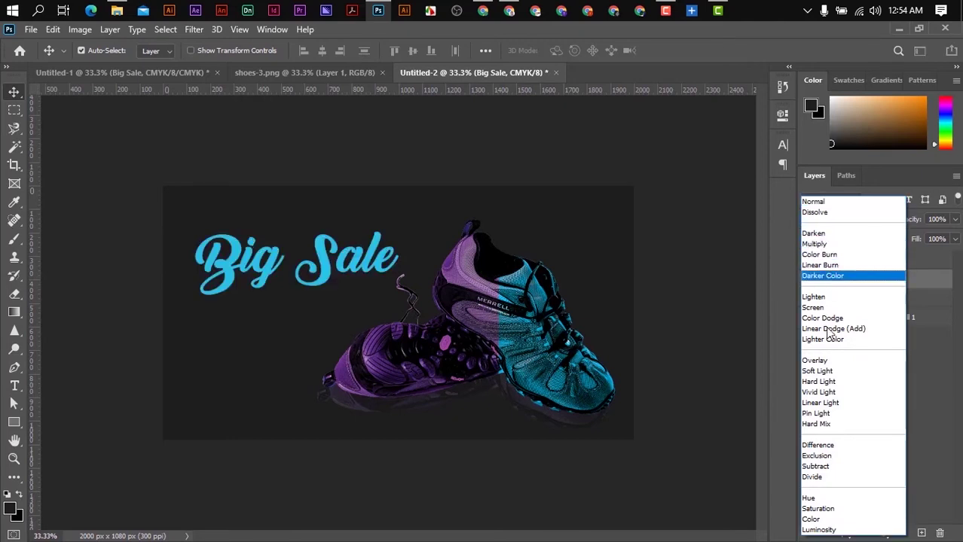
pyautogui.click(835, 370)
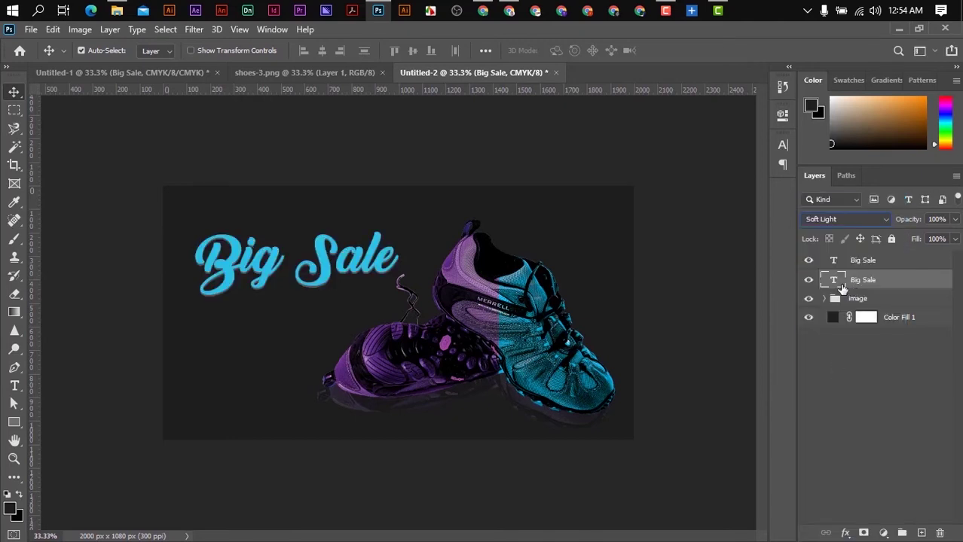
# - Set the Big Sale text colour to bright cyan #23c1e4
pyautogui.click(14, 385)
pyautogui.click(565, 52)
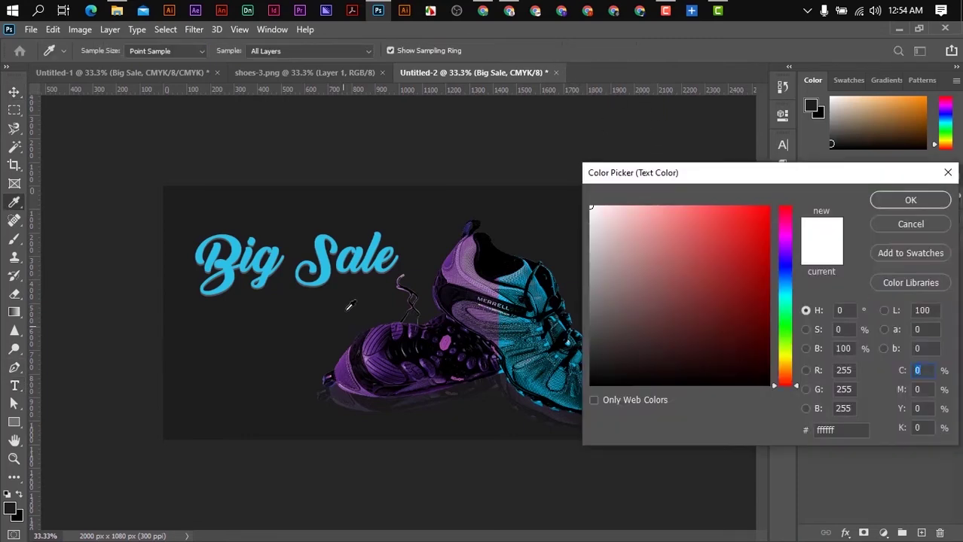
pyautogui.moveTo(341, 256); pyautogui.dragTo(527, 324)
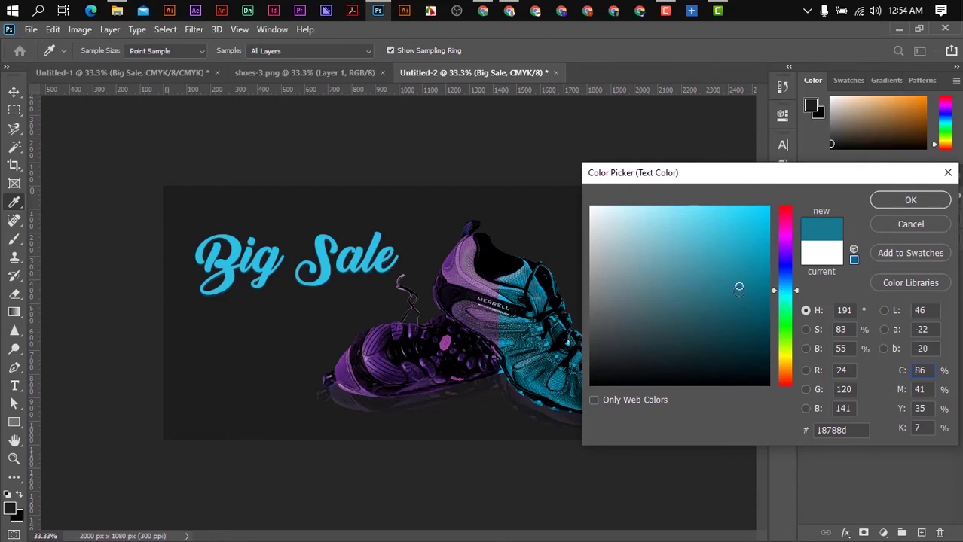
pyautogui.moveTo(739, 288); pyautogui.dragTo(765, 239)
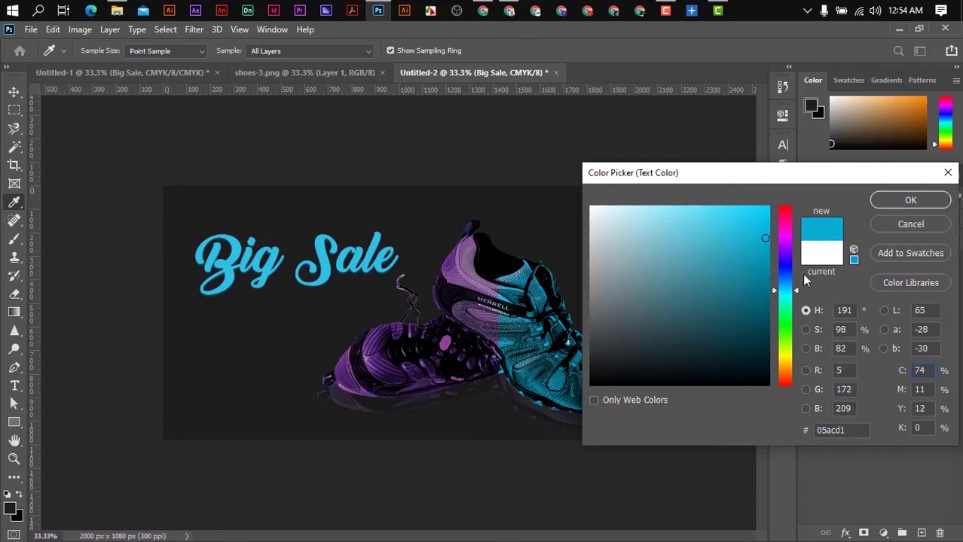
pyautogui.moveTo(762, 241); pyautogui.dragTo(744, 225)
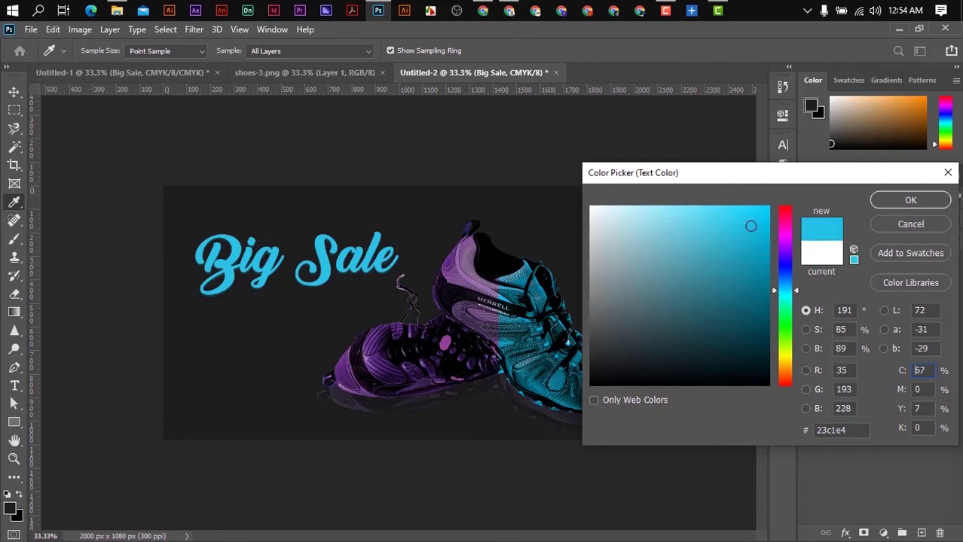
pyautogui.click(910, 199)
pyautogui.click(860, 219)
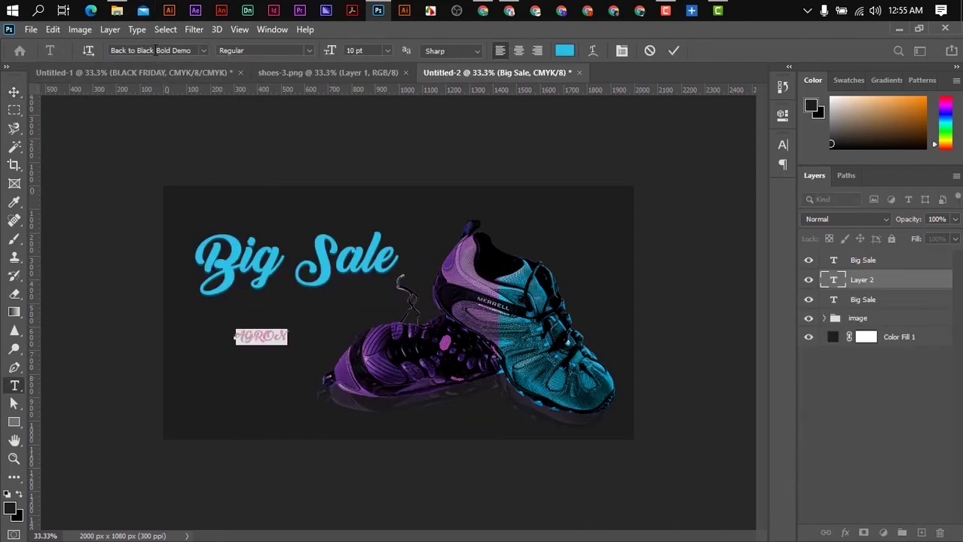
# - Turn the placeholder text into BLACK FRIDAY and scale it up with a corner drag
pyautogui.write('BLACK FRIDAY')
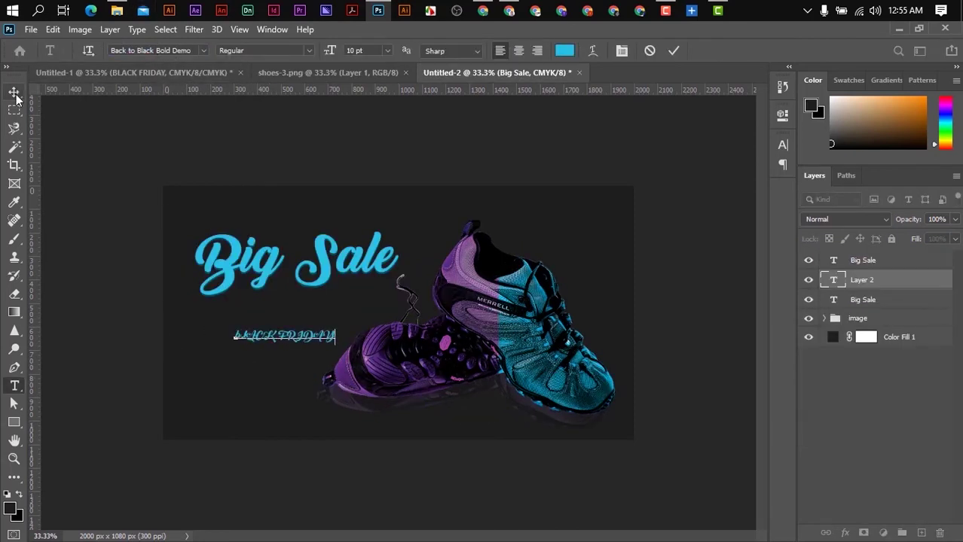
pyautogui.click(14, 91)
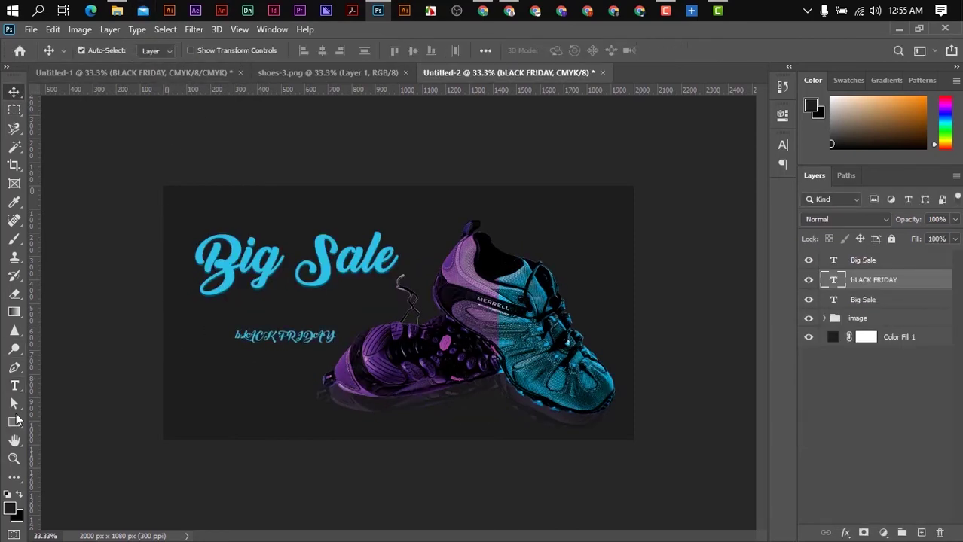
pyautogui.hotkey('ctrl', 't')
pyautogui.moveTo(286, 323); pyautogui.dragTo(332, 298)
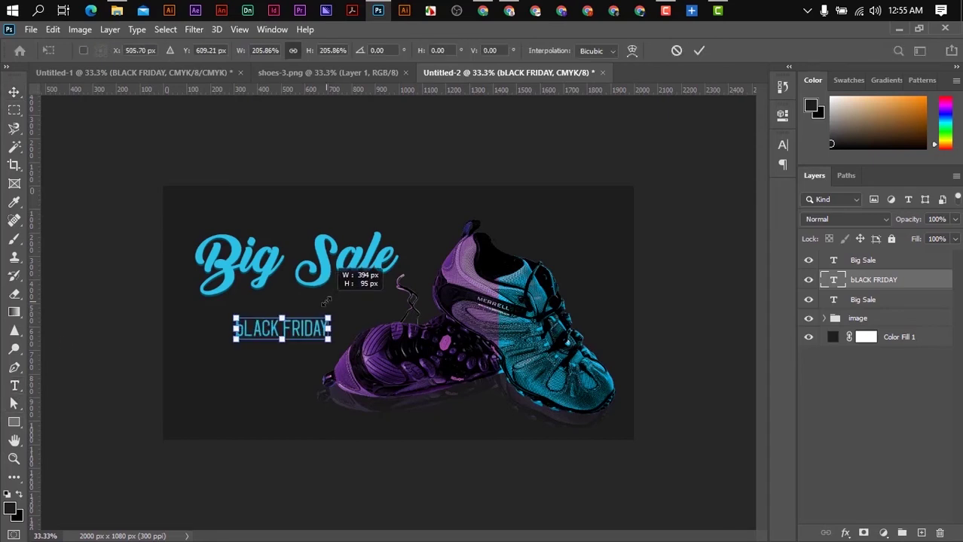
pyautogui.press('Return')
pyautogui.press('t')
pyautogui.click(242, 330)
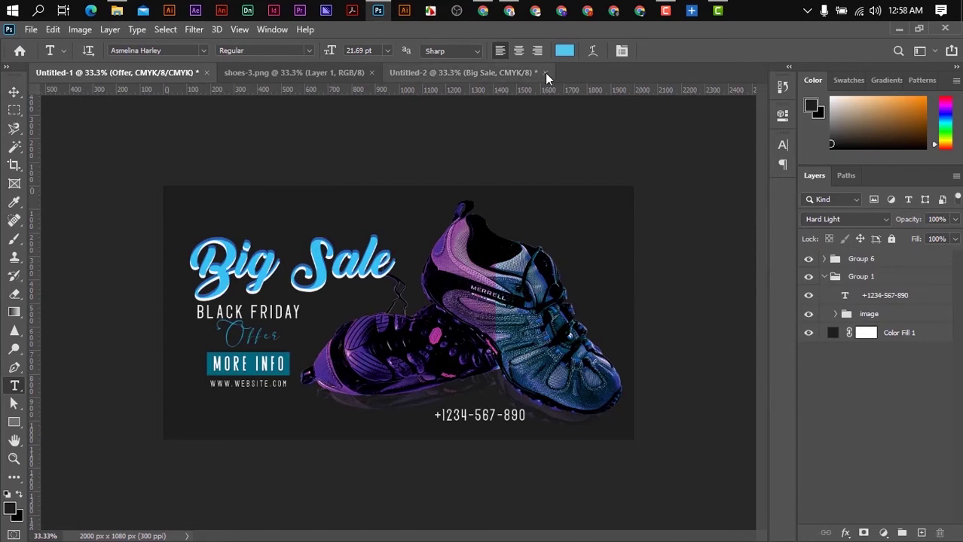
# - Add the text 'Offer' on a new line below Big Sale
pyautogui.click(235, 324)
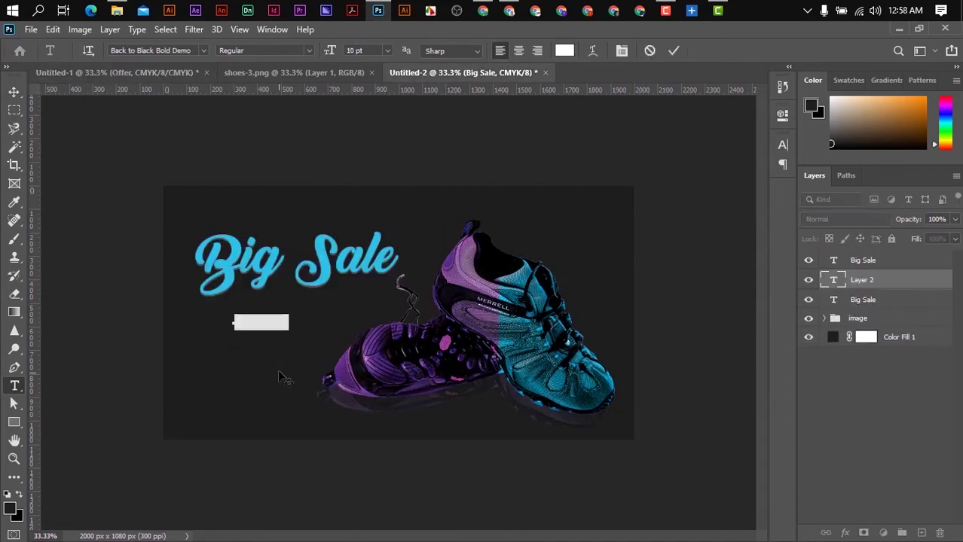
pyautogui.write('Offer')
pyautogui.hotkey('ctrl', 'a')
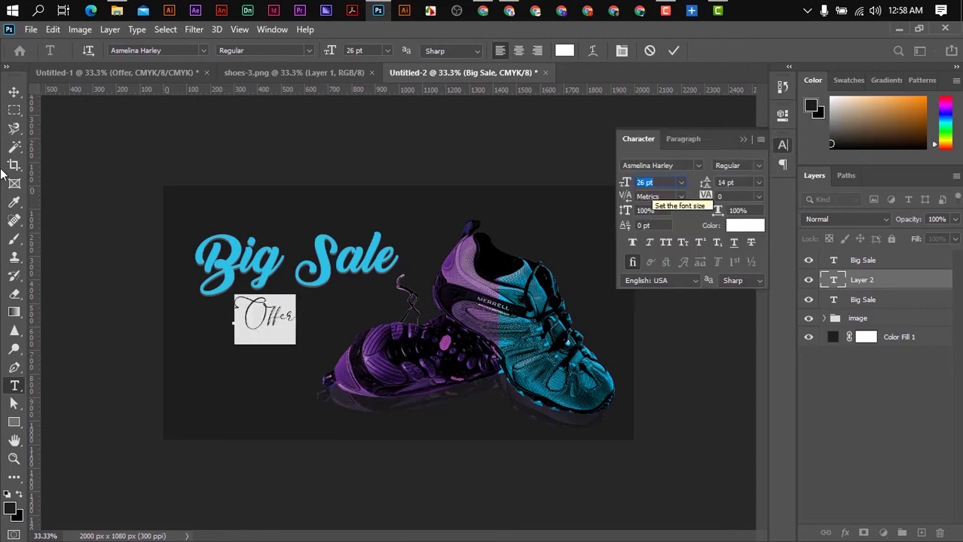
pyautogui.moveTo(864, 266); pyautogui.dragTo(862, 270)
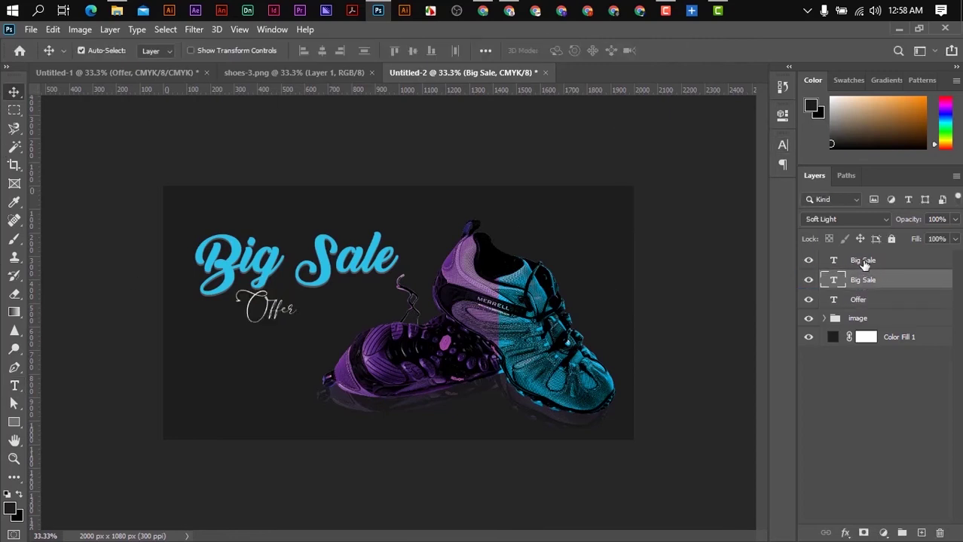
# - Group the two Big Sale layers, then centre Offer beneath them and enlarge it
pyautogui.keyDown('shift'); pyautogui.click(865, 264); pyautogui.keyUp('shift')
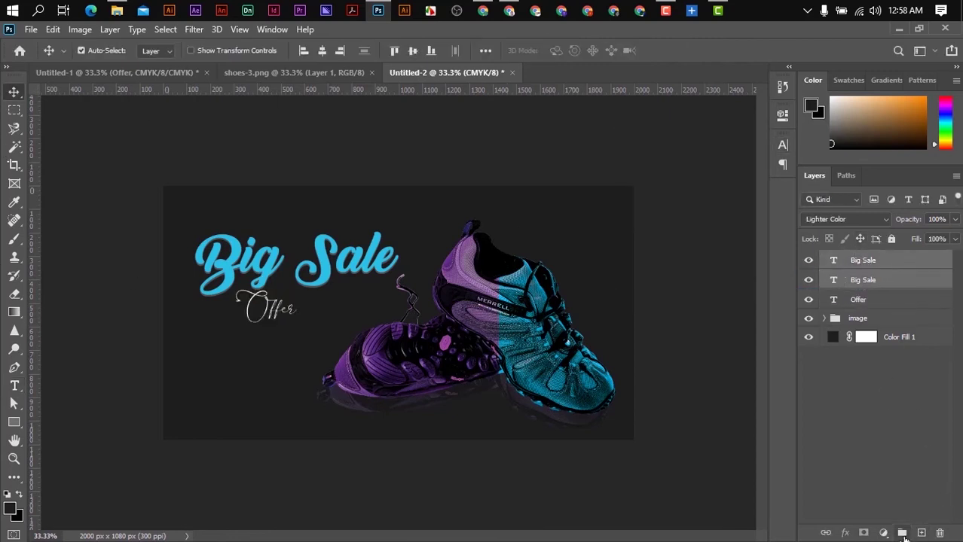
pyautogui.click(903, 532)
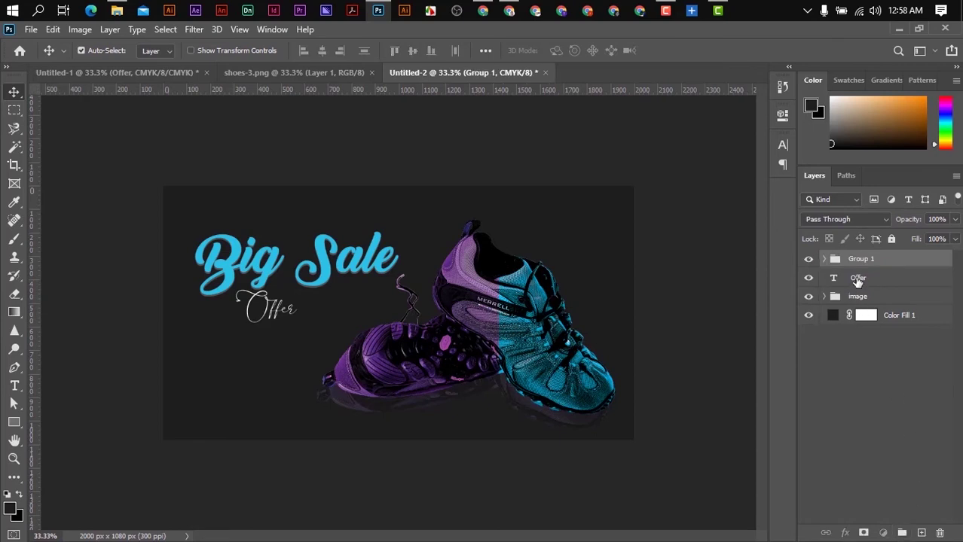
pyautogui.keyDown('shift'); pyautogui.click(857, 278); pyautogui.keyUp('shift')
pyautogui.click(321, 50)
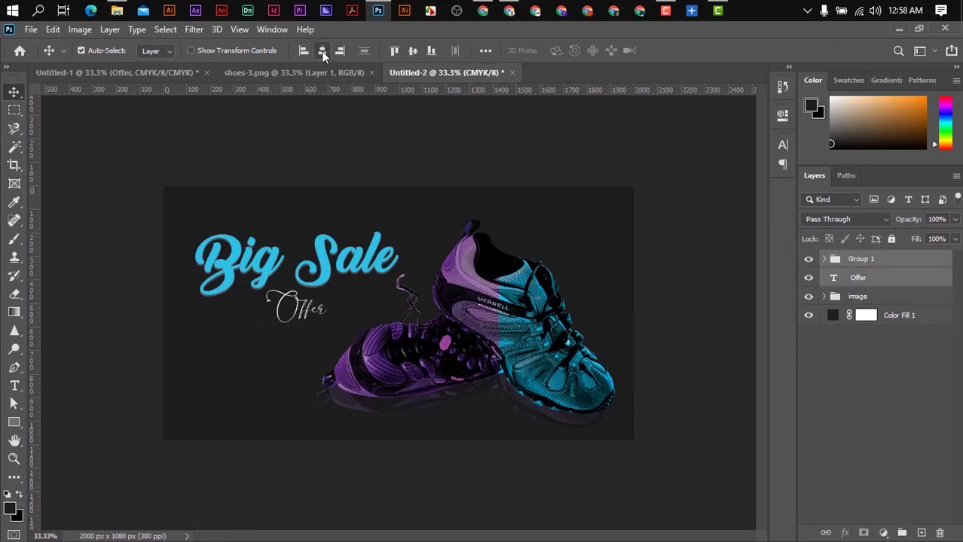
pyautogui.click(859, 278)
pyautogui.hotkey('ctrl', 't')
pyautogui.moveTo(339, 291); pyautogui.dragTo(320, 280)
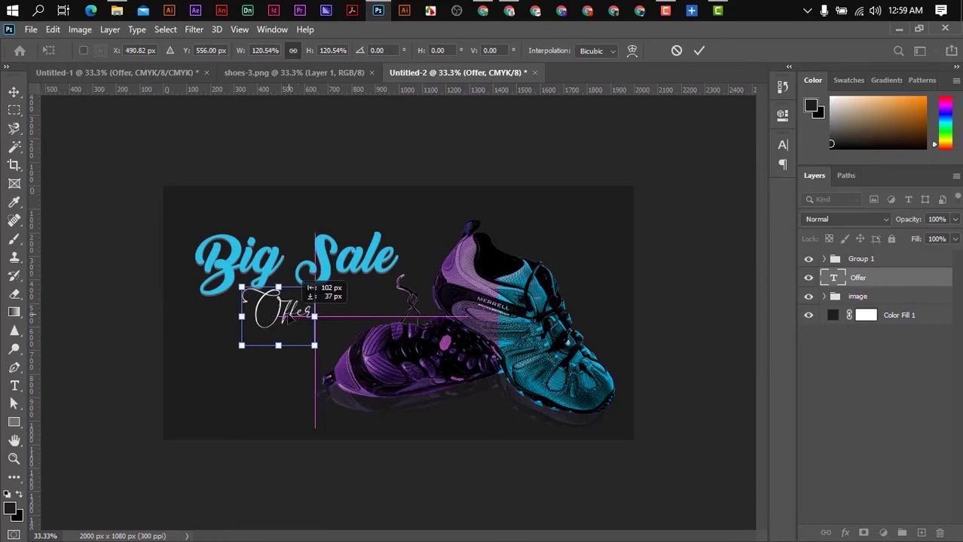
pyautogui.press('Return')
# - Check the reference design in the other document and return to the banner
pyautogui.click(853, 264)
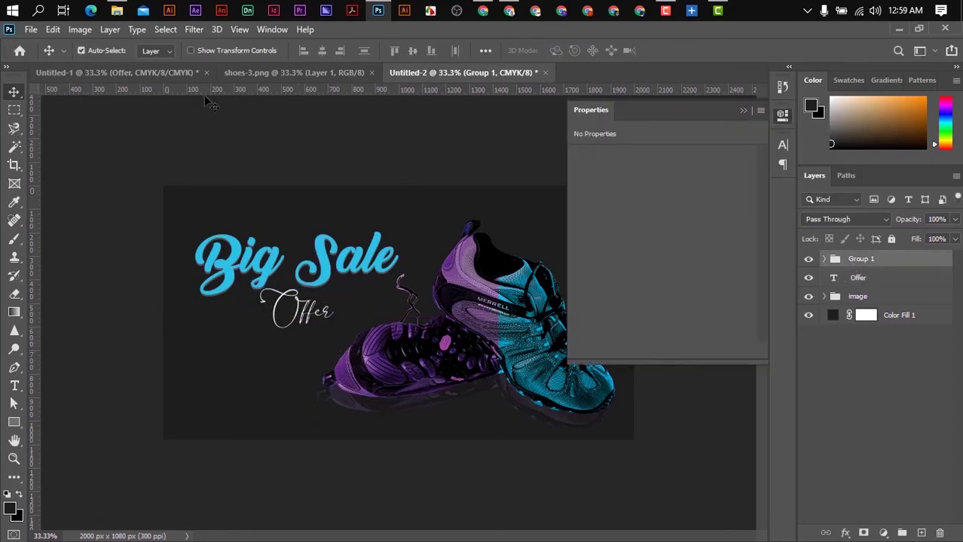
pyautogui.click(161, 72)
pyautogui.hotkey('ctrl', 'Tab')
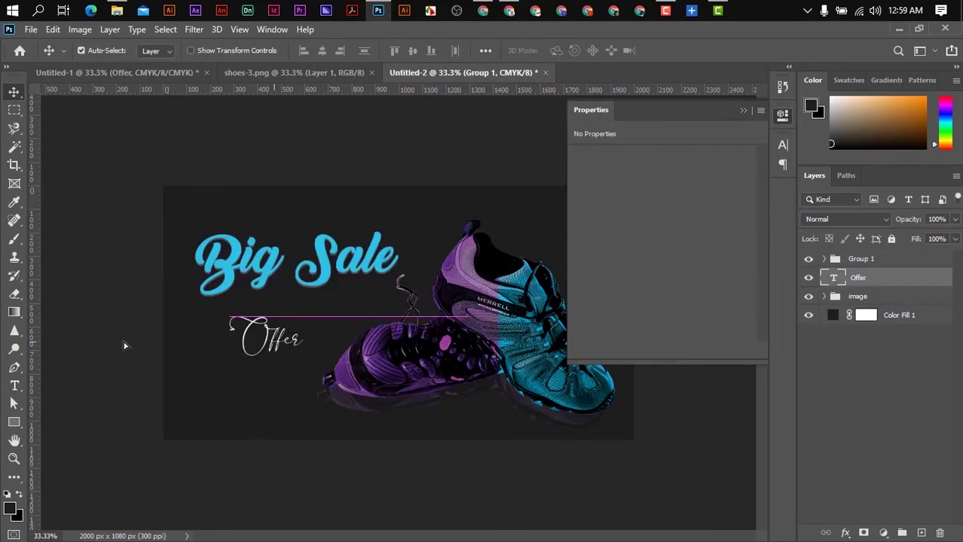
pyautogui.click(14, 386)
# - Add a BLACK FRIDAY line in AGRON font and move it between Big Sale and Offer
pyautogui.click(233, 418)
pyautogui.write('BLA')
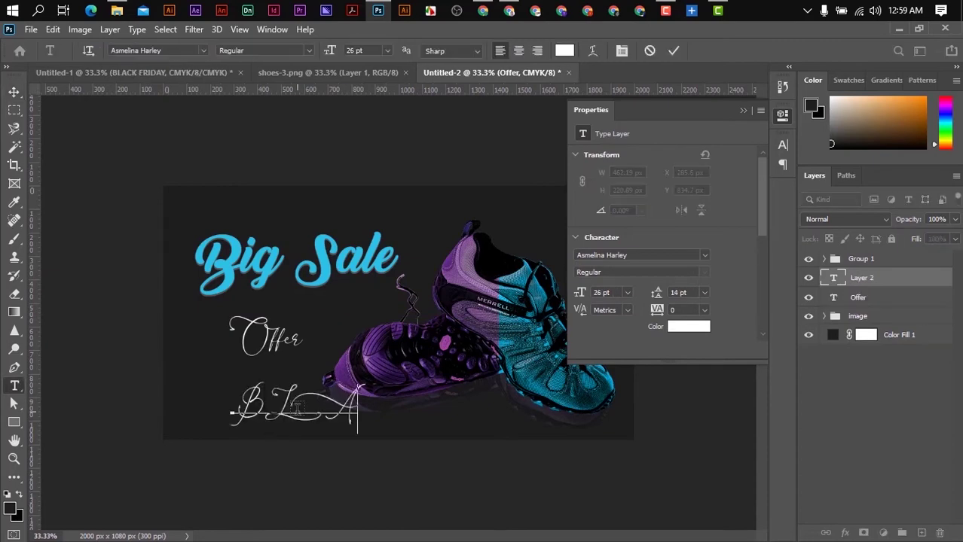
pyautogui.write('CK FRIDAY')
pyautogui.hotkey('ctrl', 'a')
pyautogui.click(603, 255)
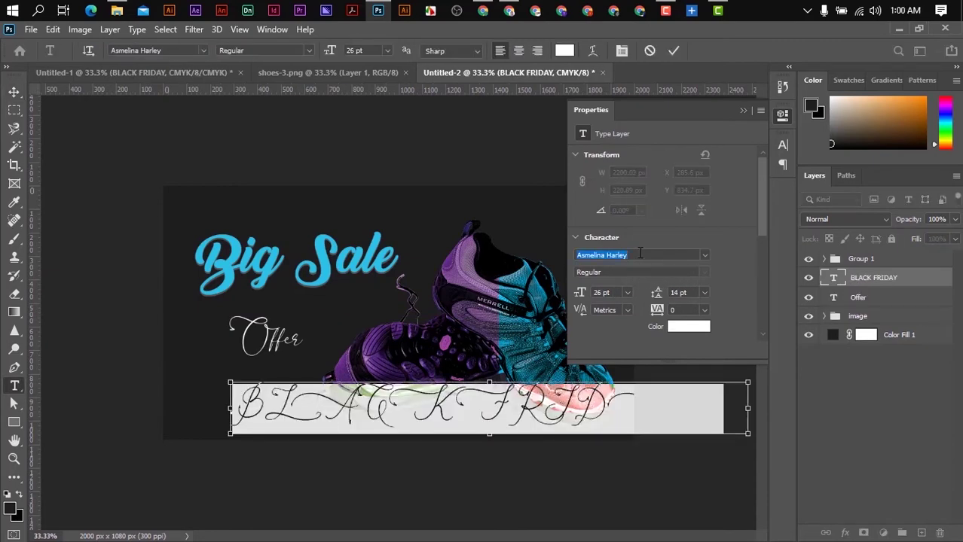
pyautogui.write('AGRON')
pyautogui.press('Return')
pyautogui.hotkey('ctrl', 'Return')
pyautogui.moveTo(323, 399); pyautogui.dragTo(323, 314)
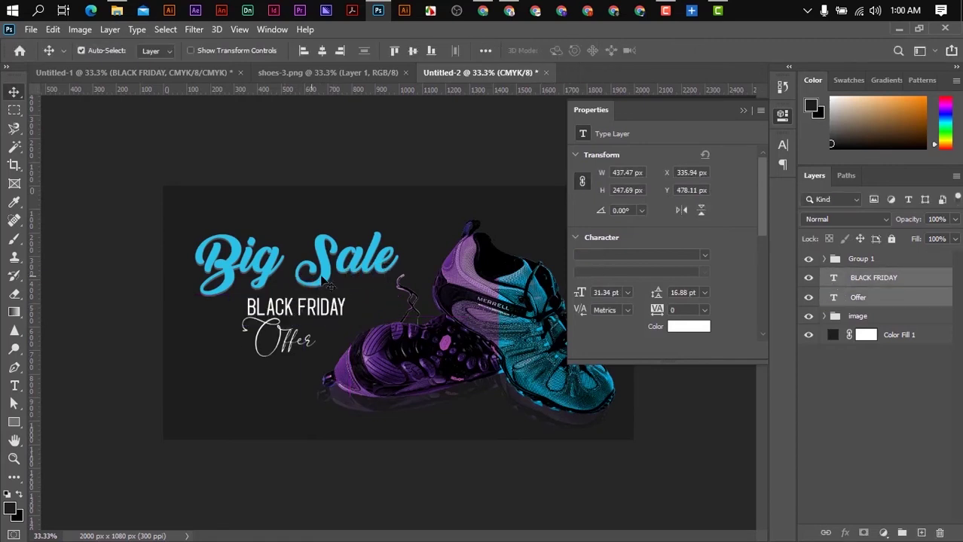
# - Centre-align the three text pieces and shrink the whole text block slightly
pyautogui.keyDown('shift'); pyautogui.click(861, 259); pyautogui.keyUp('shift')
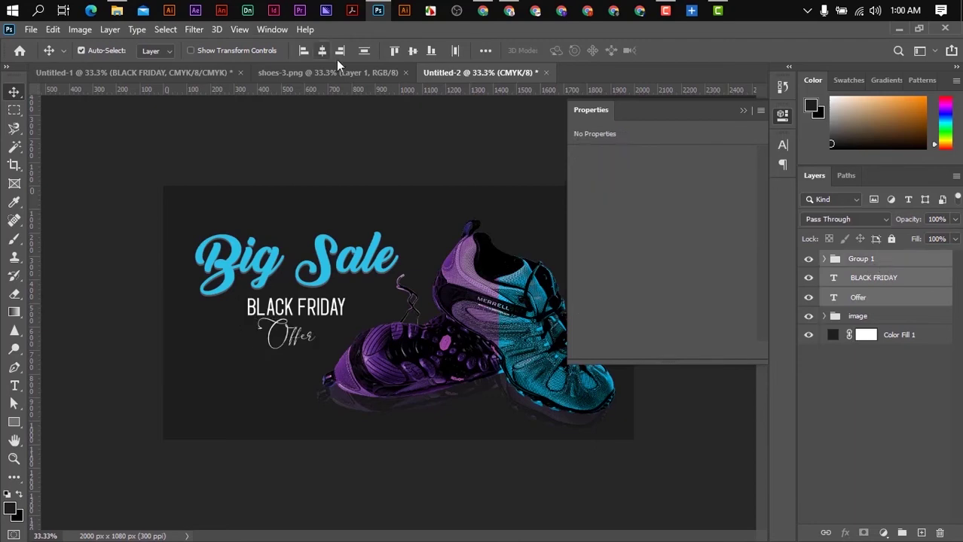
pyautogui.click(321, 51)
pyautogui.hotkey('ctrl', 't')
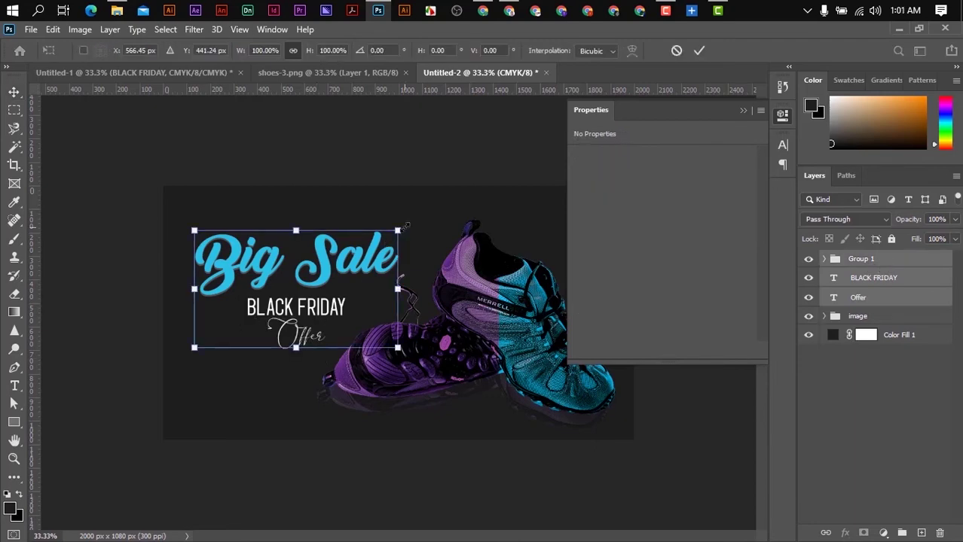
pyautogui.moveTo(398, 230); pyautogui.dragTo(376, 242)
pyautogui.press('Return')
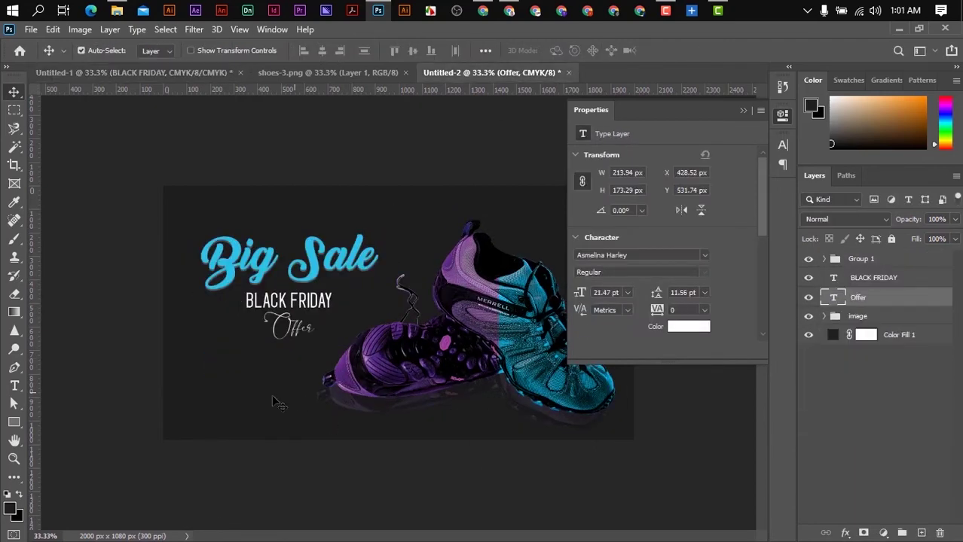
pyautogui.click(13, 422)
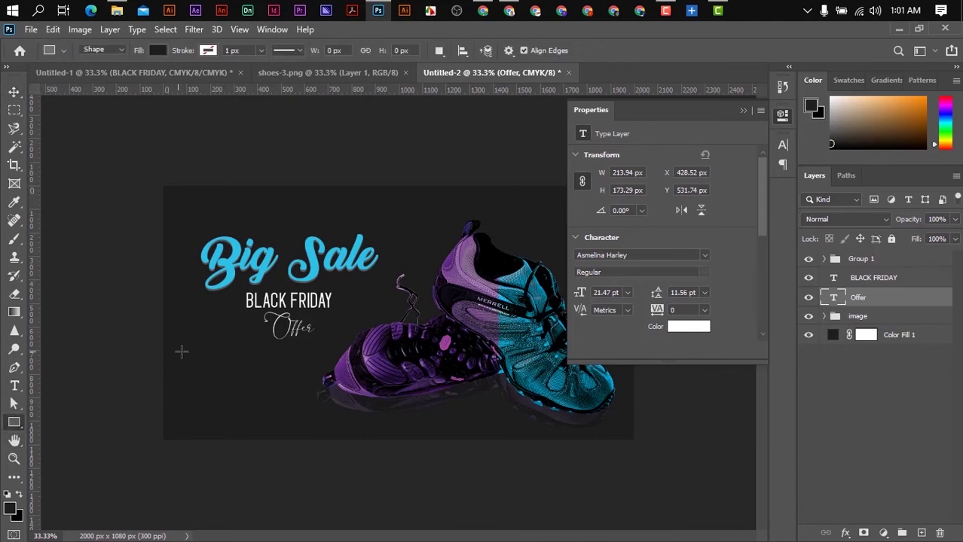
# - Draw a button rectangle below Offer filled with the cyan sampled from Big Sale
pyautogui.moveTo(197, 343); pyautogui.dragTo(307, 368)
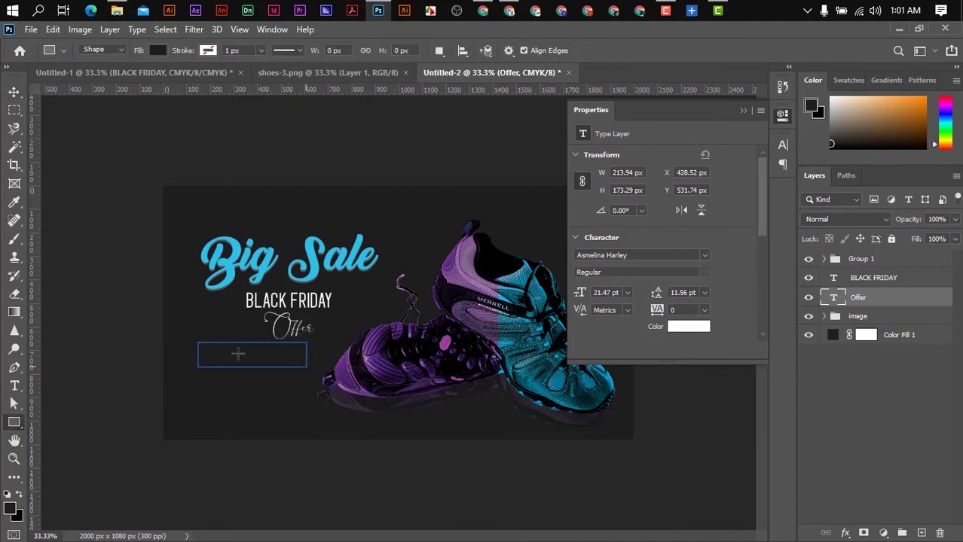
pyautogui.press('v')
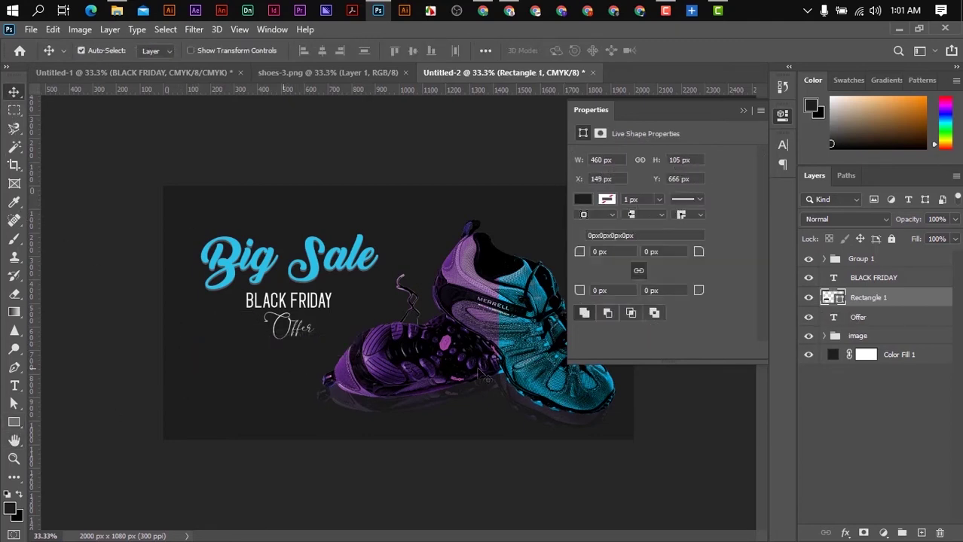
pyautogui.doubleClick(832, 300)
pyautogui.click(259, 251)
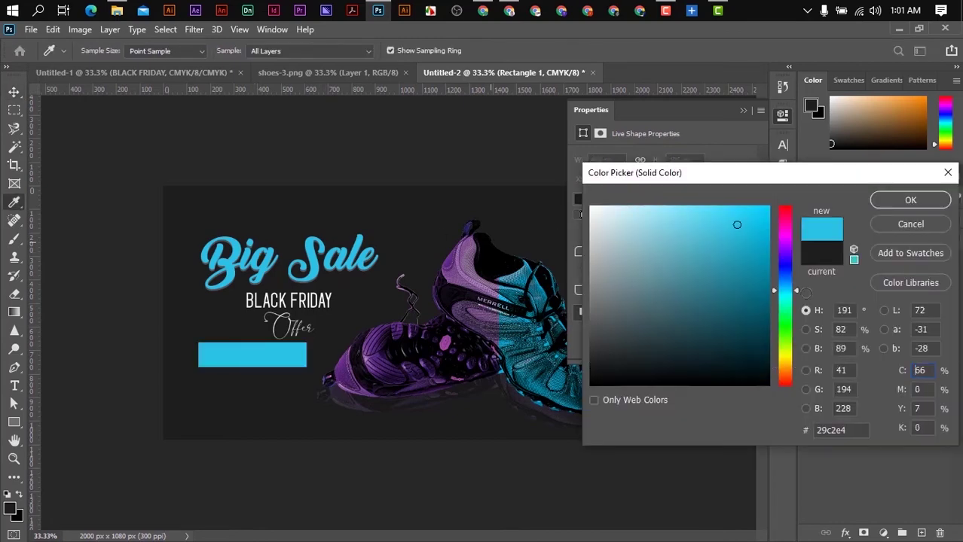
pyautogui.click(904, 200)
pyautogui.click(836, 219)
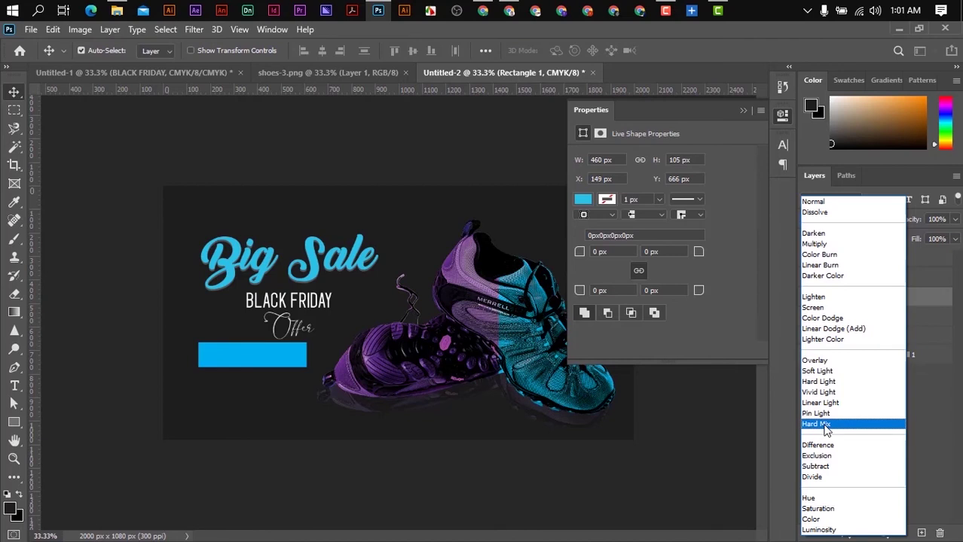
pyautogui.press('Escape')
pyautogui.moveTo(242, 361); pyautogui.dragTo(243, 374)
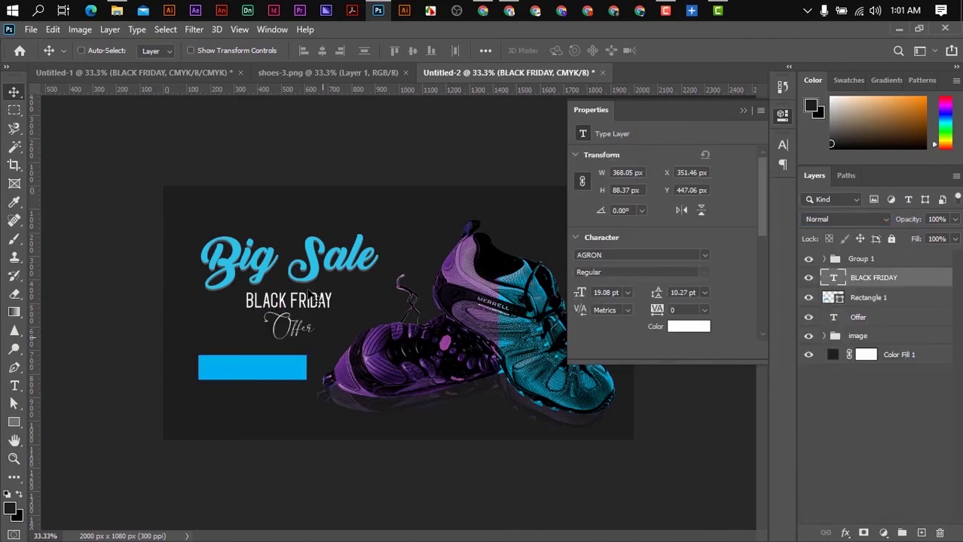
pyautogui.hotkey('ctrl', 'z')
# - Duplicate BLACK FRIDAY, retype it as 'More Info', and place it on the rectangle
pyautogui.moveTo(308, 302)
pyautogui.mouseDown()
pyautogui.moveTo(294, 400)
pyautogui.moveTo(203, 407)
pyautogui.mouseUp()
pyautogui.press('t')
pyautogui.click(200, 408)
pyautogui.hotkey('ctrl', 'a')
pyautogui.write('More')
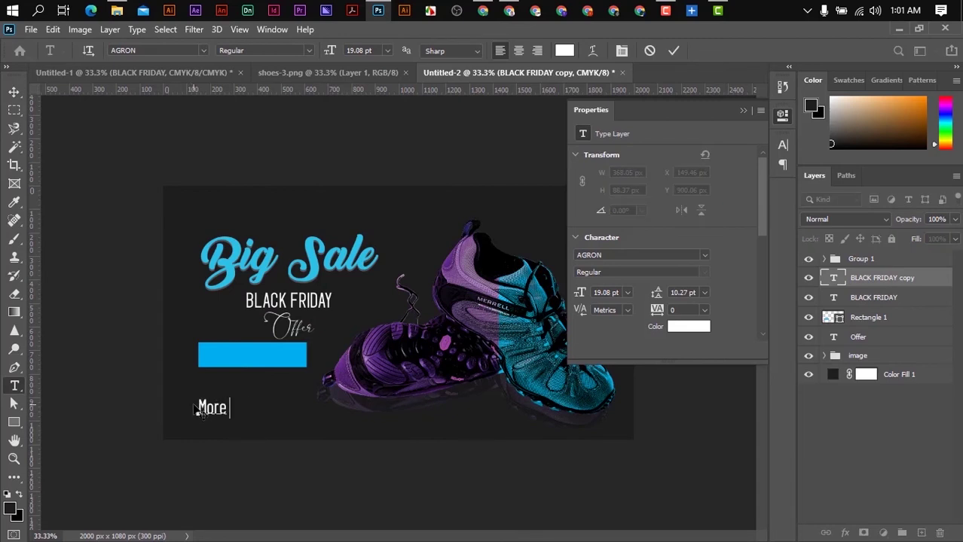
pyautogui.write(' Info')
pyautogui.click(13, 92)
pyautogui.moveTo(240, 414); pyautogui.dragTo(268, 361)
# - Try Subtract blending on More Info, then restore Normal blending and white text colour
pyautogui.click(846, 220)
pyautogui.click(831, 345)
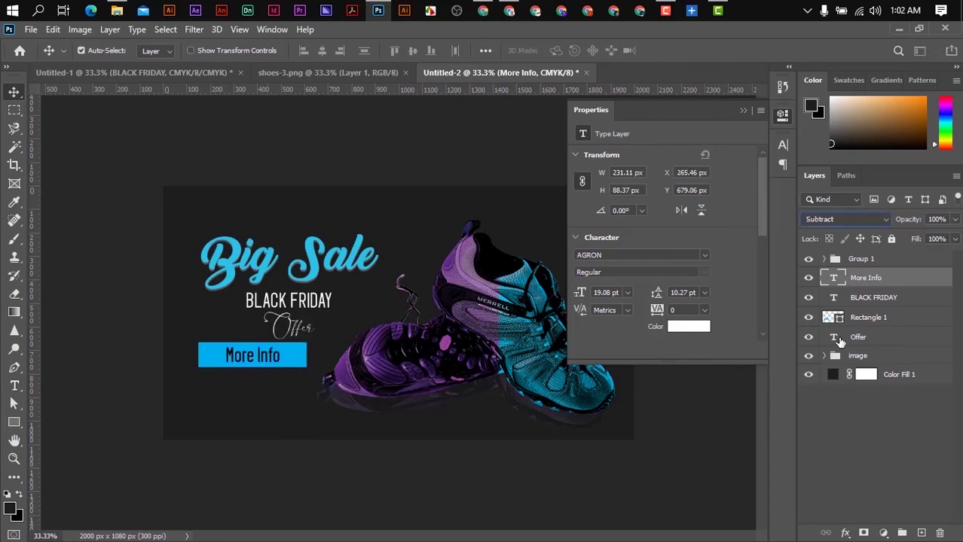
pyautogui.click(693, 327)
pyautogui.click(916, 221)
pyautogui.click(829, 218)
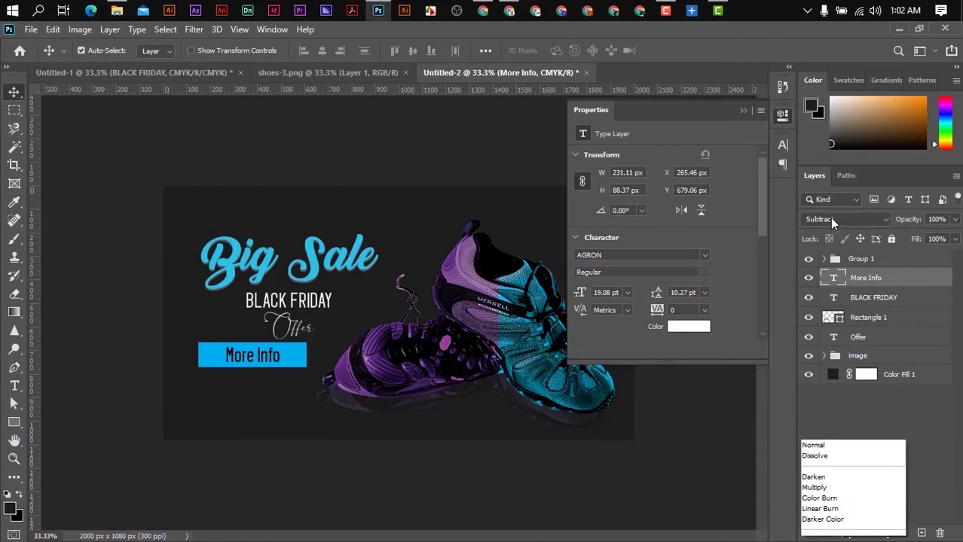
pyautogui.click(825, 201)
pyautogui.click(684, 332)
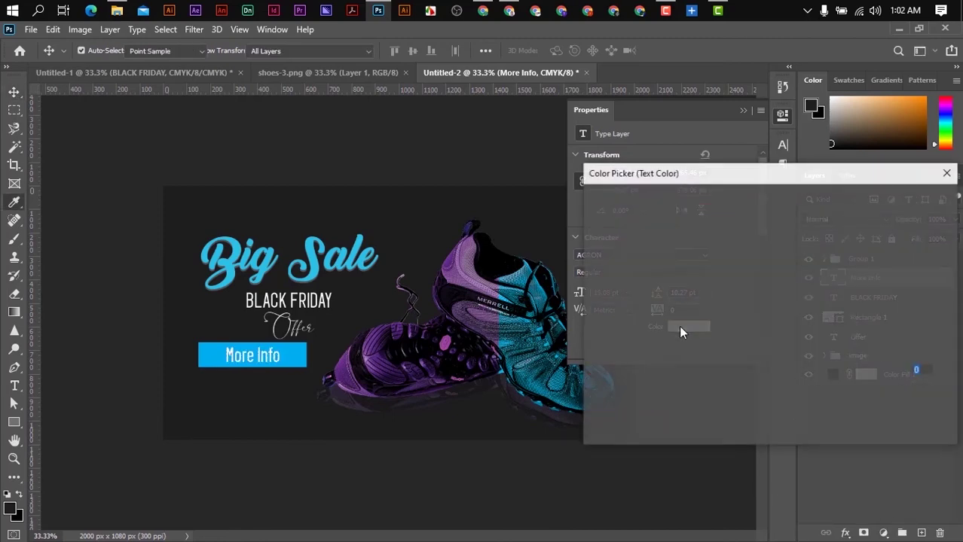
pyautogui.click(259, 397)
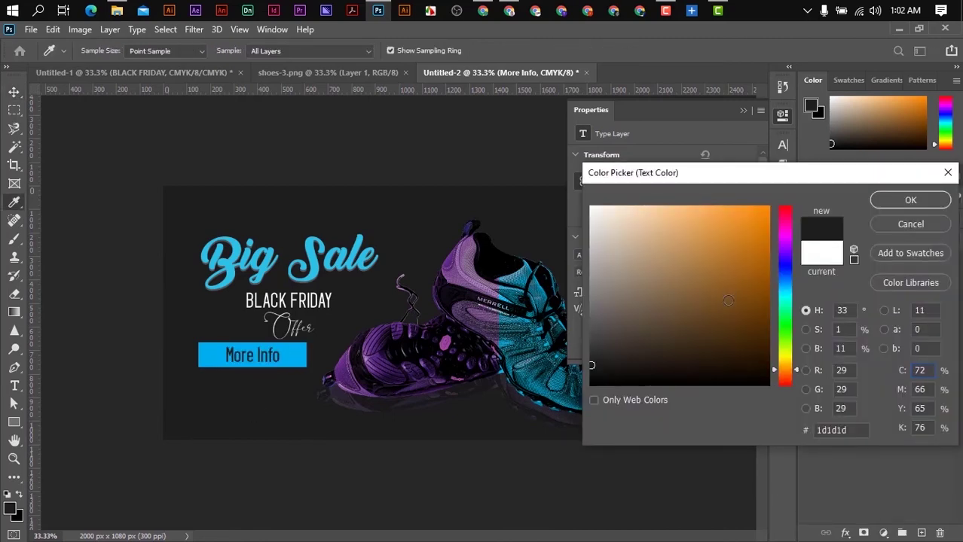
pyautogui.click(821, 254)
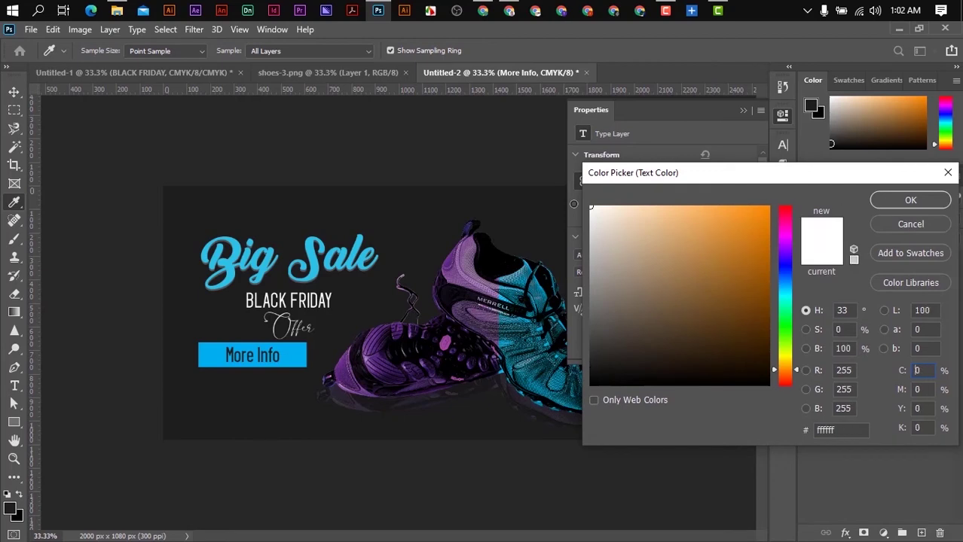
pyautogui.click(910, 200)
pyautogui.scroll(2, 370, 381)
pyautogui.scroll(-2, 370, 380)
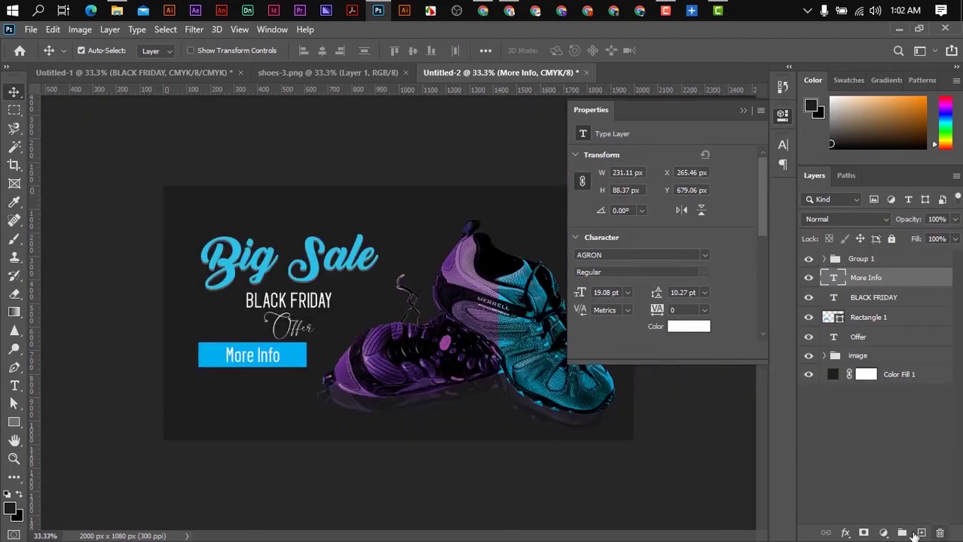
# - Add a tighter, smaller drop shadow to the More Info text
pyautogui.click(845, 533)
pyautogui.click(880, 528)
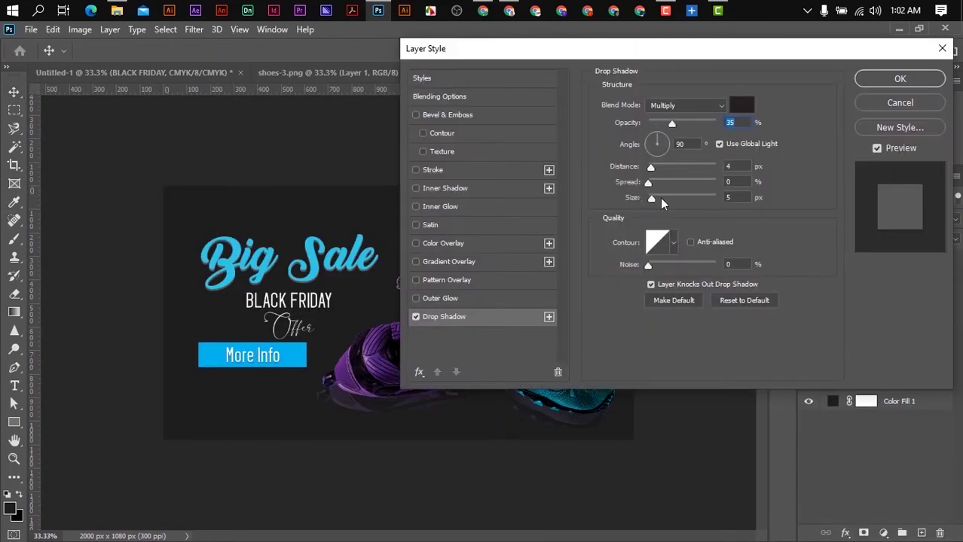
pyautogui.doubleClick(739, 166)
pyautogui.write('2')
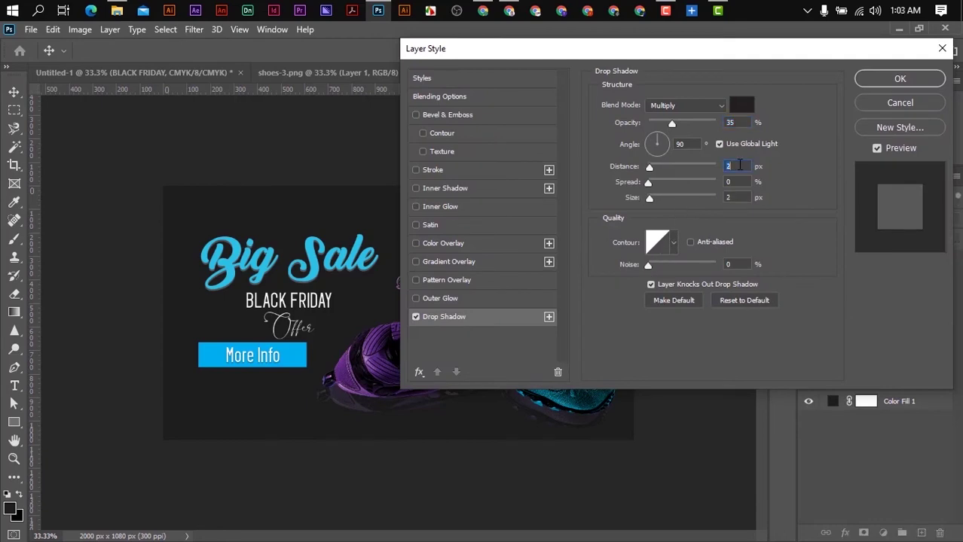
pyautogui.click(898, 80)
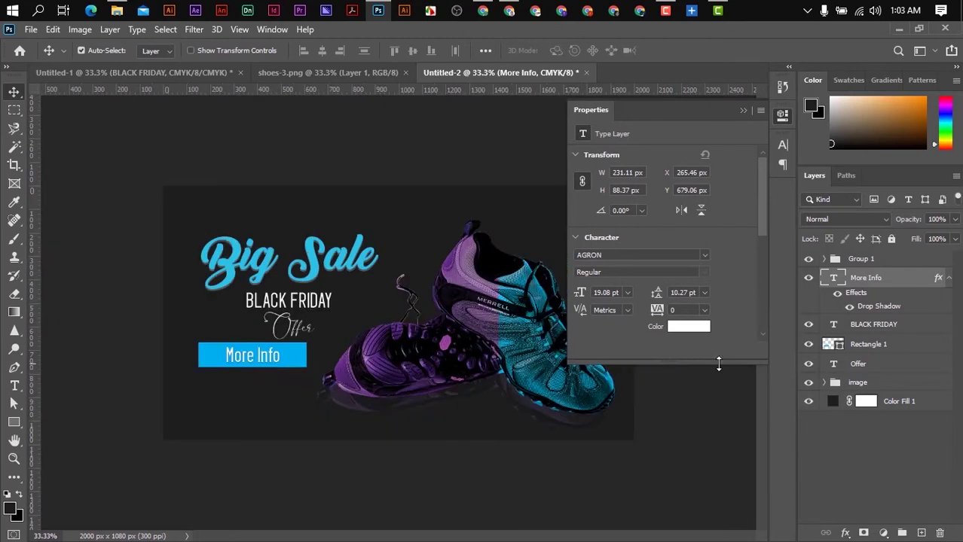
# - Centre Rectangle 1 under BLACK FRIDAY and group it with More Info as Group 2
pyautogui.click(871, 324)
pyautogui.keyDown('shift'); pyautogui.click(869, 344); pyautogui.keyUp('shift')
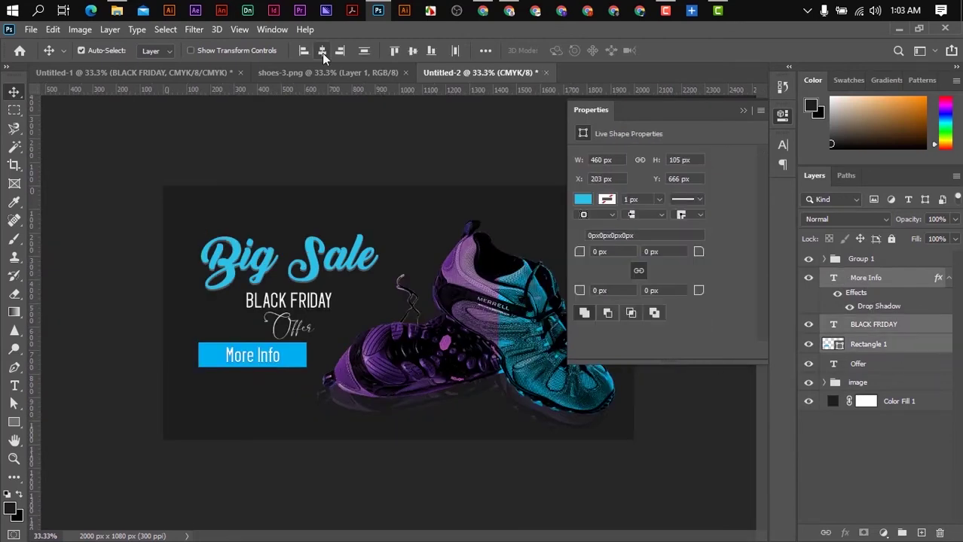
pyautogui.click(321, 50)
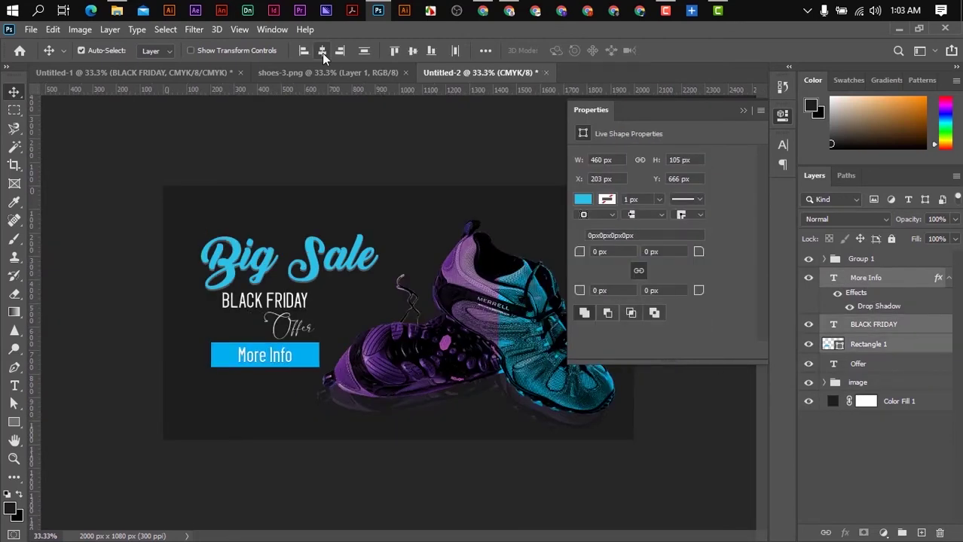
pyautogui.click(866, 278)
pyautogui.click(869, 345)
pyautogui.moveTo(862, 285); pyautogui.dragTo(865, 339)
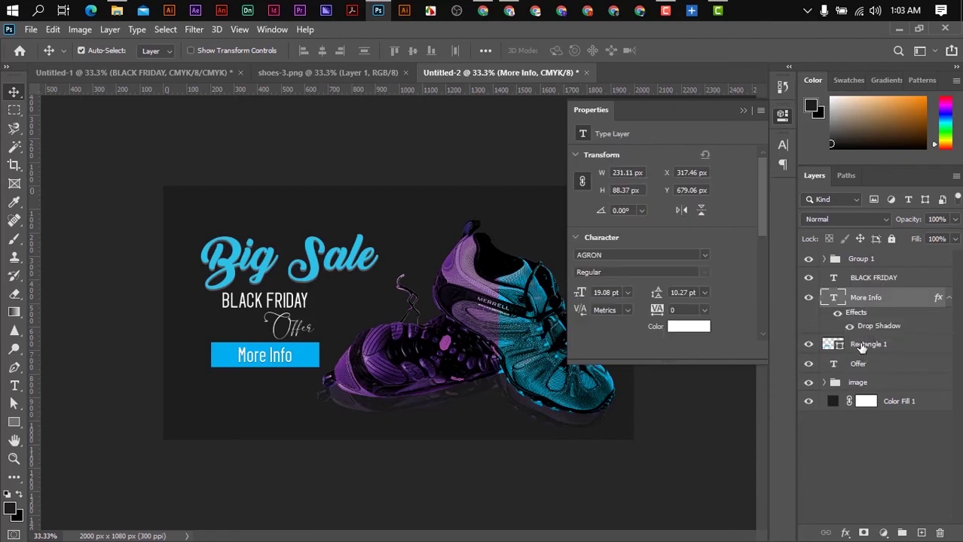
pyautogui.keyDown('shift'); pyautogui.click(861, 346); pyautogui.keyUp('shift')
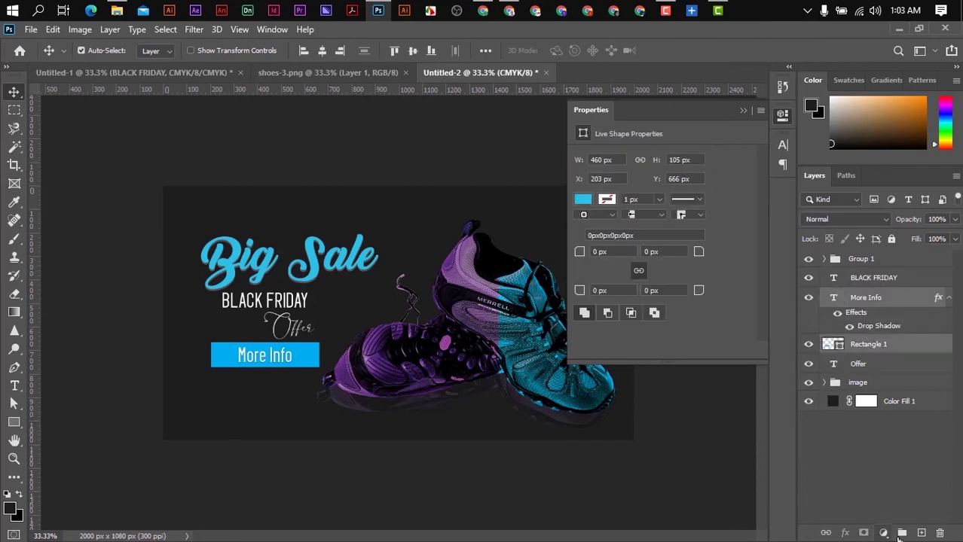
pyautogui.click(901, 532)
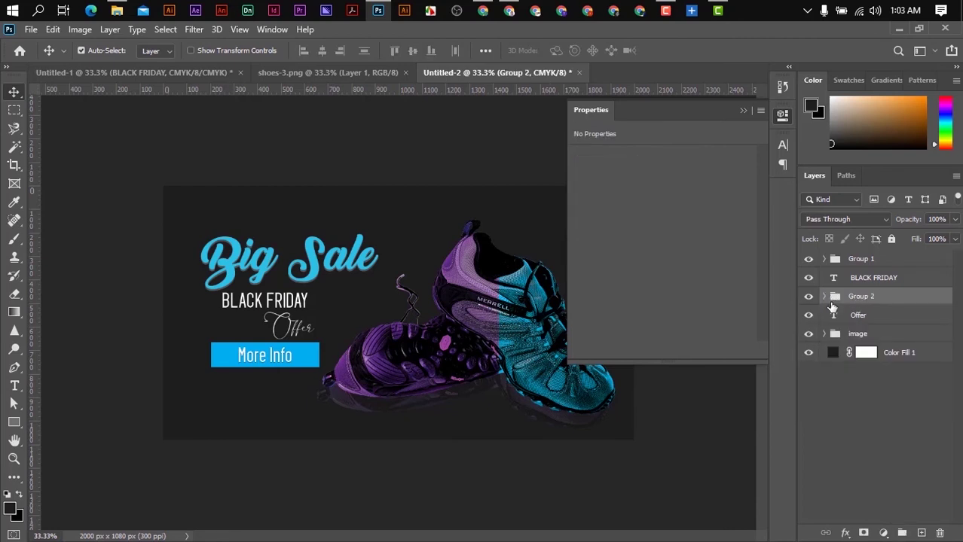
# - Set More Info's letter spacing to 60 and centre it on its button
pyautogui.click(823, 296)
pyautogui.click(874, 315)
pyautogui.keyDown('shift'); pyautogui.click(872, 364); pyautogui.keyUp('shift')
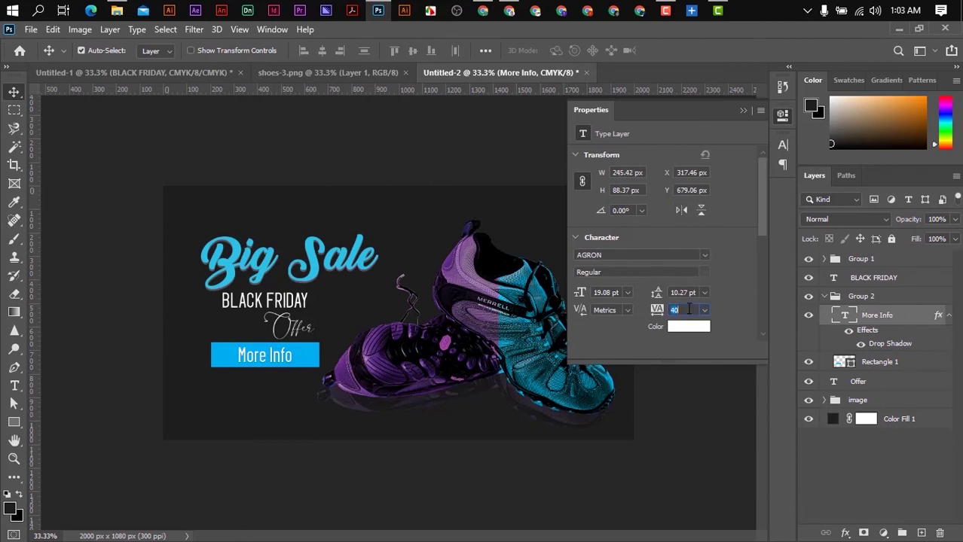
pyautogui.write('60')
pyautogui.press('Return')
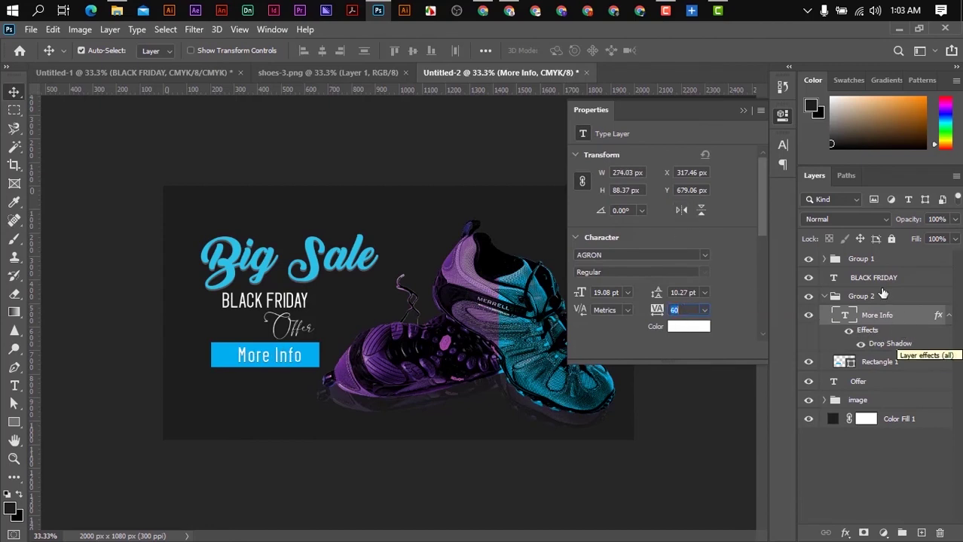
pyautogui.click(879, 363)
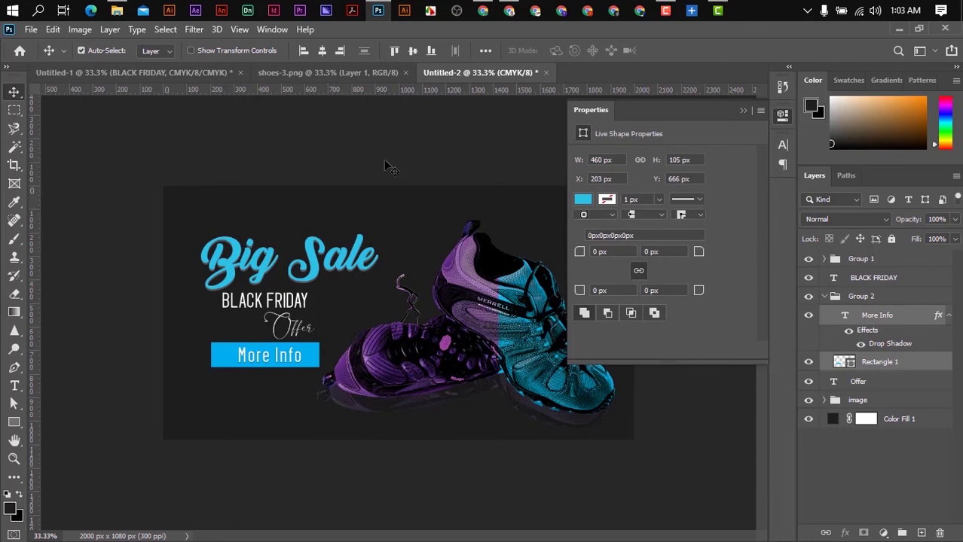
pyautogui.click(323, 51)
pyautogui.click(824, 296)
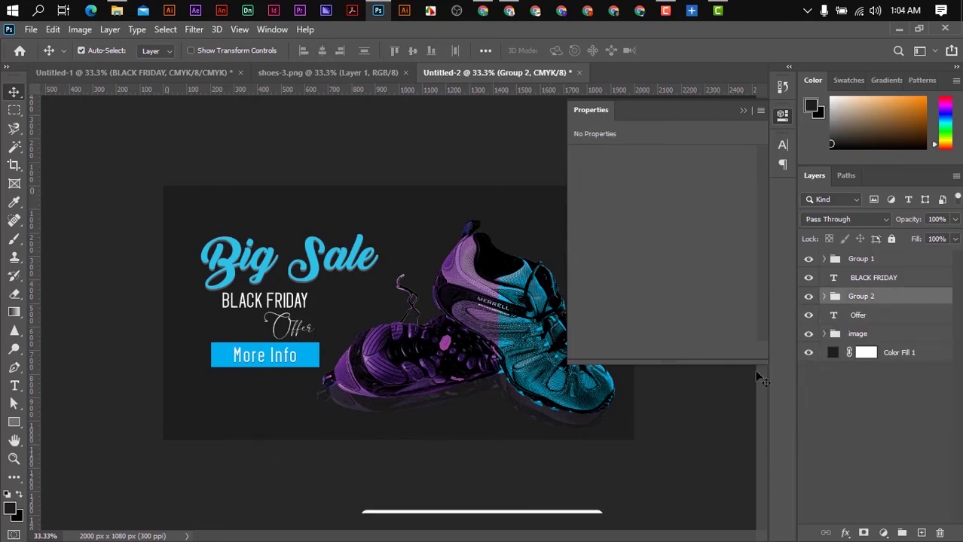
pyautogui.click(15, 386)
pyautogui.click(199, 409)
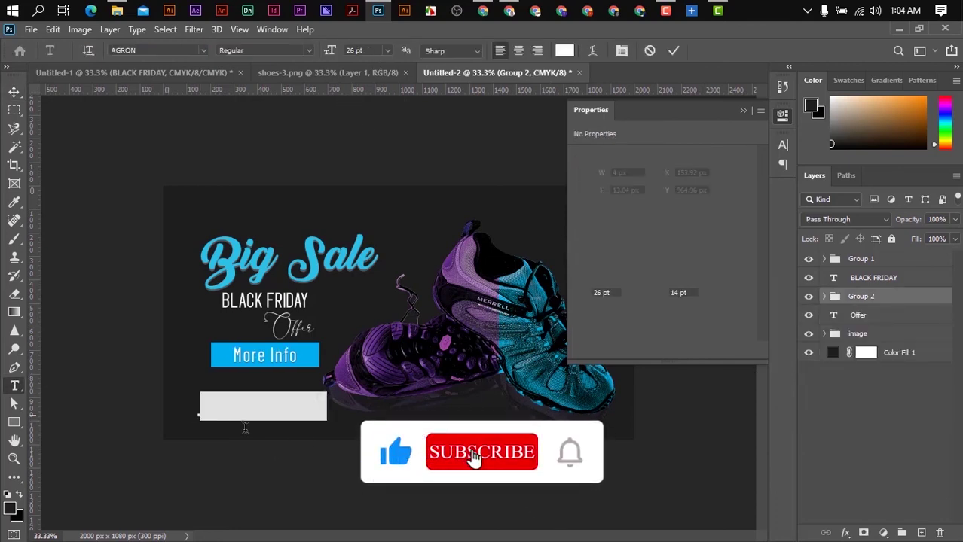
pyautogui.write('www.website.com')
pyautogui.write('14')
pyautogui.press('Return')
pyautogui.press('v')
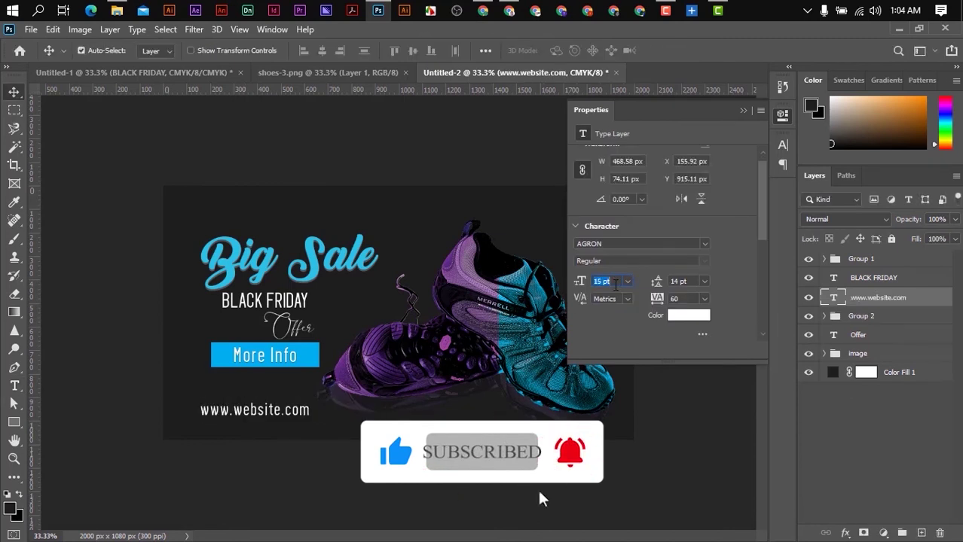
# - Move the button group and web address down together
pyautogui.keyDown('shift'); pyautogui.click(264, 355); pyautogui.keyUp('shift')
pyautogui.hotkey('ctrl', 't')
pyautogui.moveTo(264, 357); pyautogui.dragTo(270, 383)
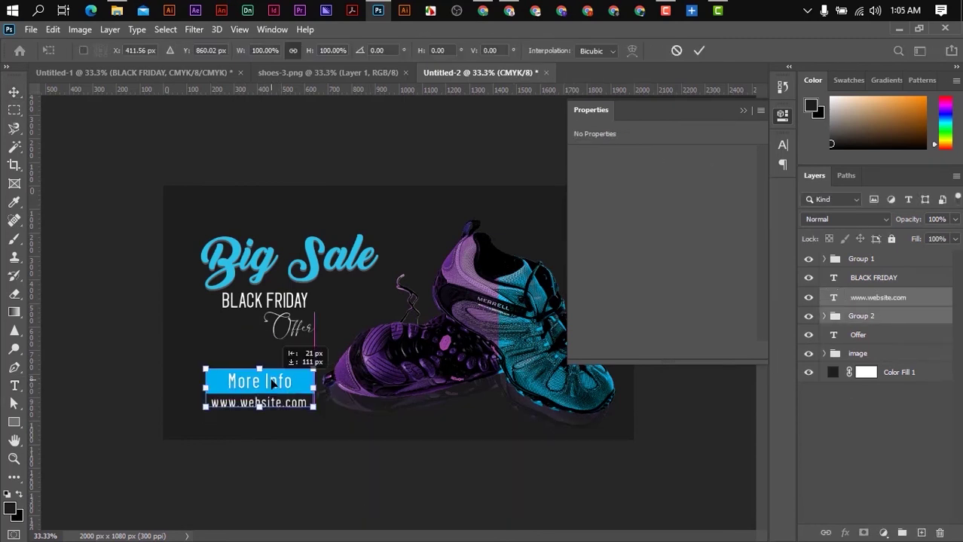
pyautogui.click(744, 110)
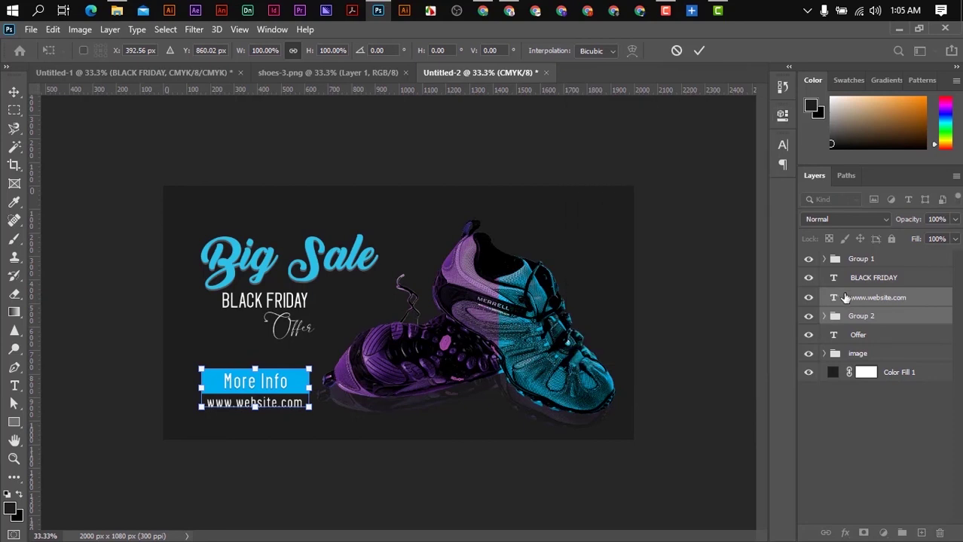
# - Shift the shoe image slightly and nudge Offer under BLACK FRIDAY, reordering its layer
pyautogui.click(857, 354)
pyautogui.hotkey('ctrl', 't')
pyautogui.moveTo(467, 317); pyautogui.dragTo(477, 320)
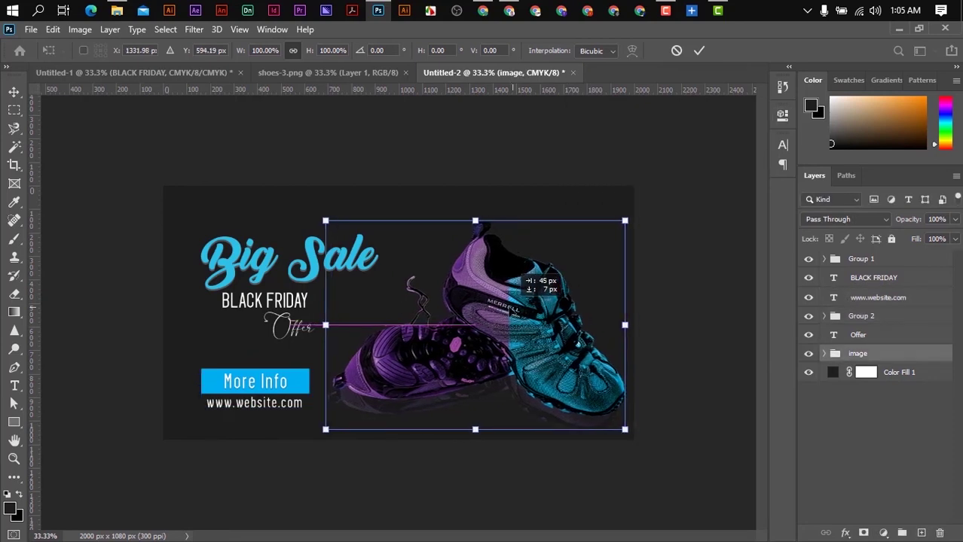
pyautogui.click(859, 339)
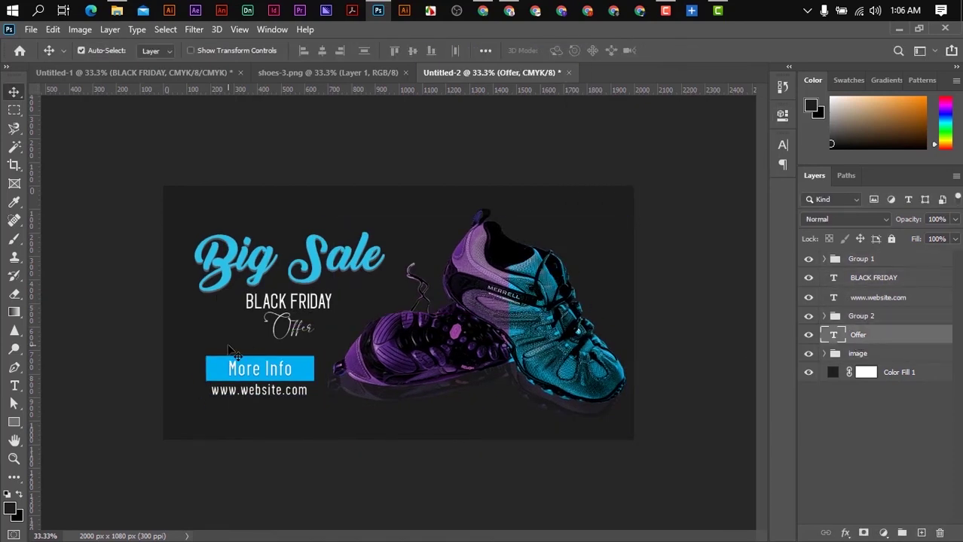
pyautogui.hotkey('ctrl', 't')
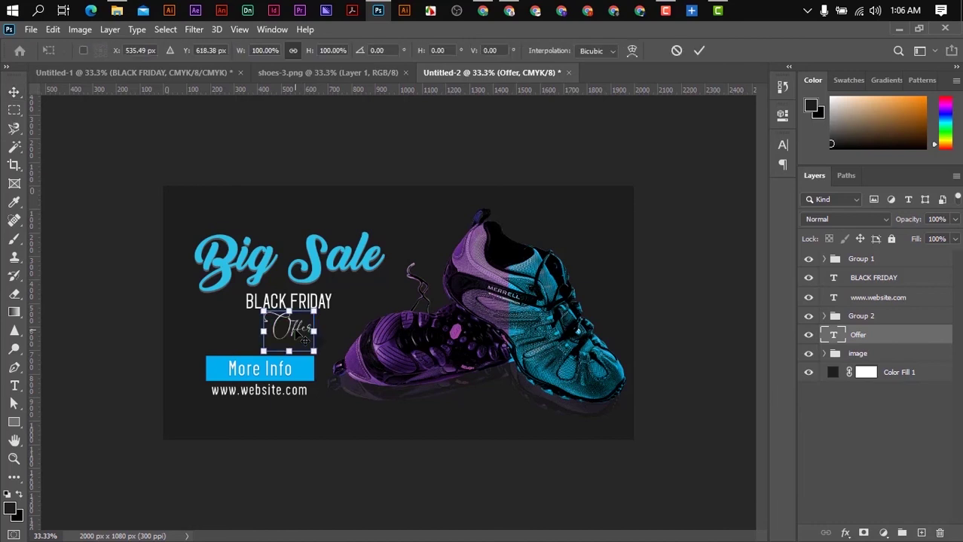
pyautogui.moveTo(305, 337); pyautogui.dragTo(296, 333)
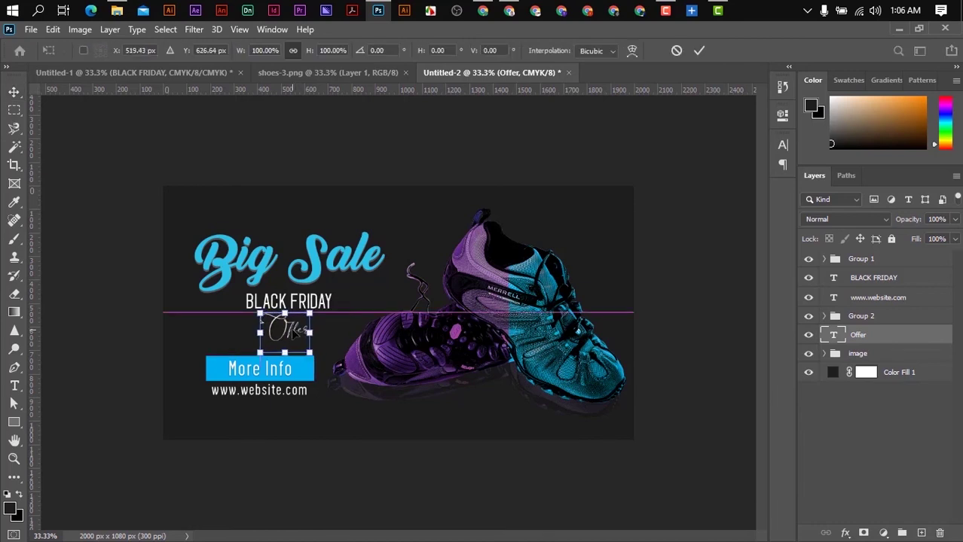
pyautogui.press('Return')
pyautogui.moveTo(859, 335); pyautogui.dragTo(866, 290)
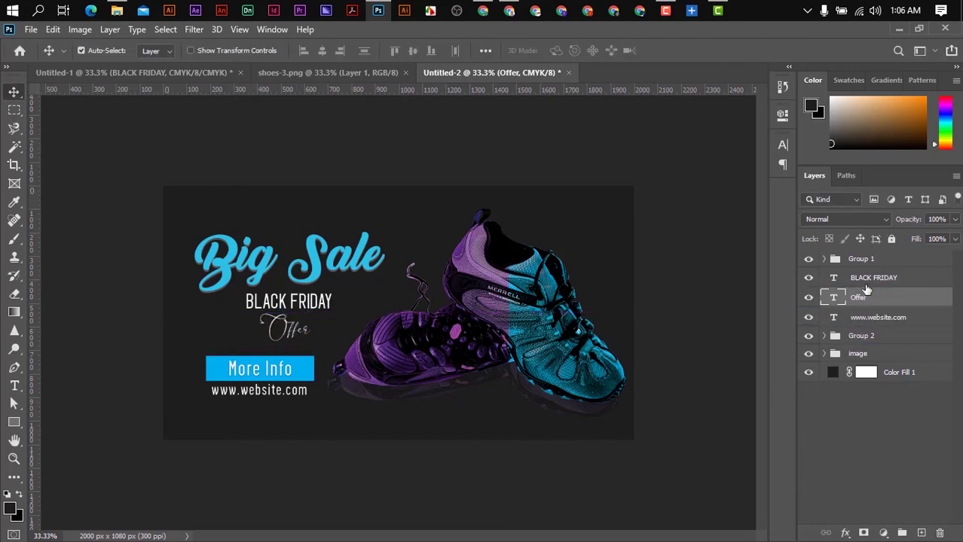
pyautogui.keyDown('shift'); pyautogui.click(859, 261); pyautogui.keyUp('shift')
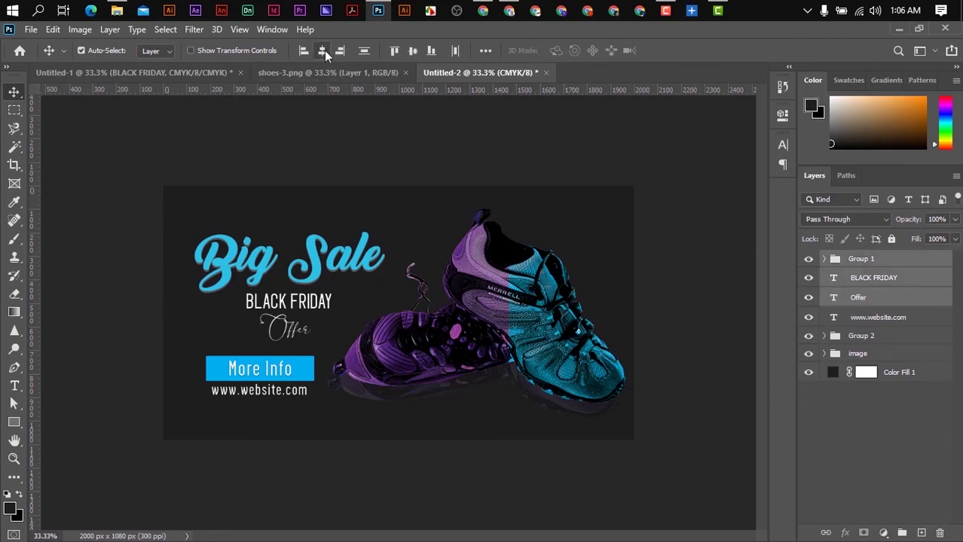
# - Move the whole text block from Group 1 through Group 2 slightly lower
pyautogui.click(859, 260)
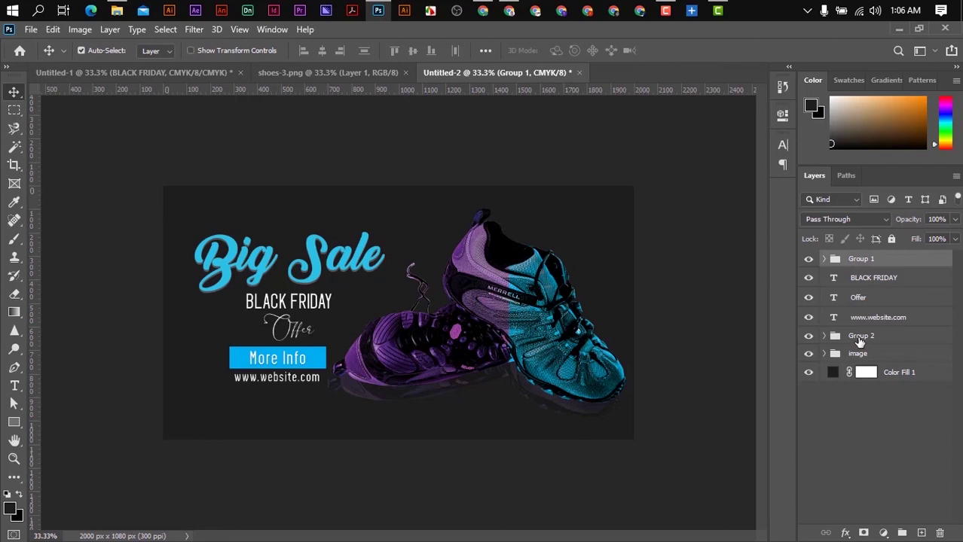
pyautogui.keyDown('shift'); pyautogui.click(860, 341); pyautogui.keyUp('shift')
pyautogui.hotkey('ctrl', 't')
pyautogui.moveTo(295, 335)
pyautogui.mouseDown()
pyautogui.moveTo(293, 357)
pyautogui.moveTo(285, 349)
pyautogui.mouseUp()
pyautogui.press('Return')
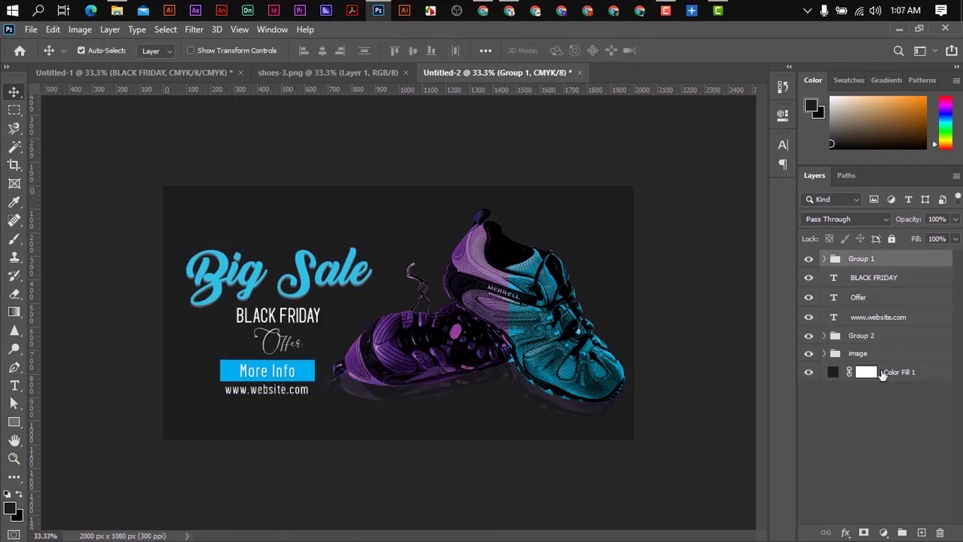
# - Add a white phone-number line at 21 pt below the shoes, shifted right
pyautogui.click(14, 386)
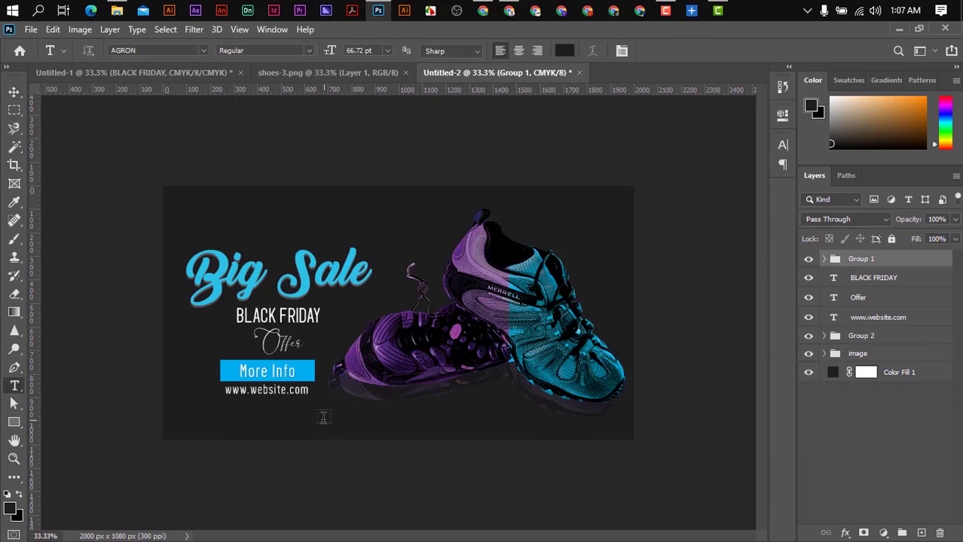
pyautogui.click(324, 419)
pyautogui.click(564, 50)
pyautogui.write('+123-456-789')
pyautogui.click(917, 201)
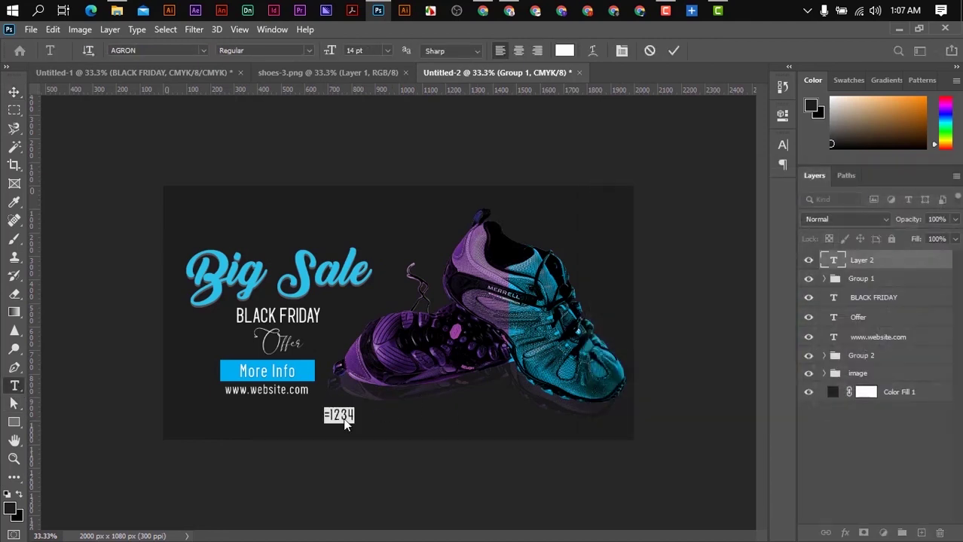
pyautogui.hotkey('ctrl', 'a')
pyautogui.click(369, 51)
pyautogui.write('21')
pyautogui.press('Return')
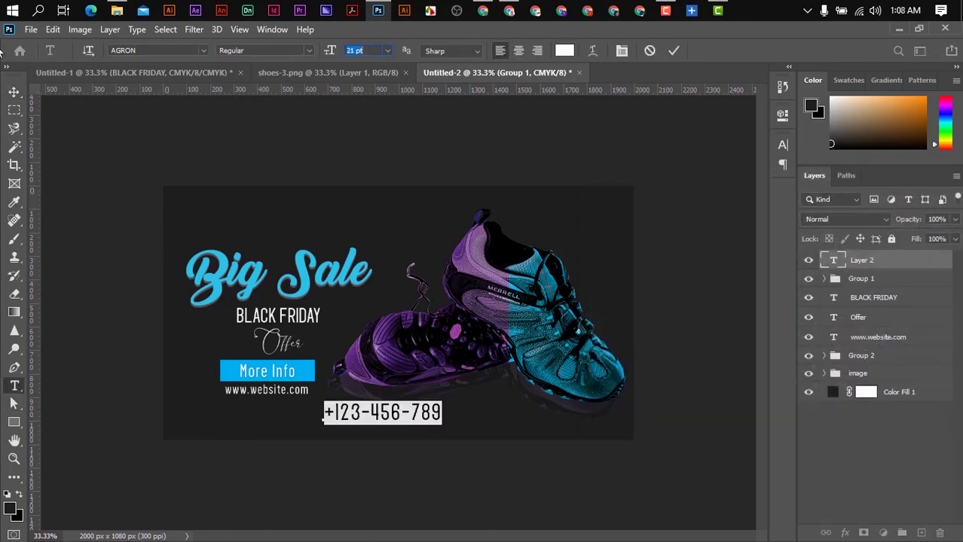
pyautogui.click(15, 91)
pyautogui.moveTo(552, 443); pyautogui.dragTo(633, 443)
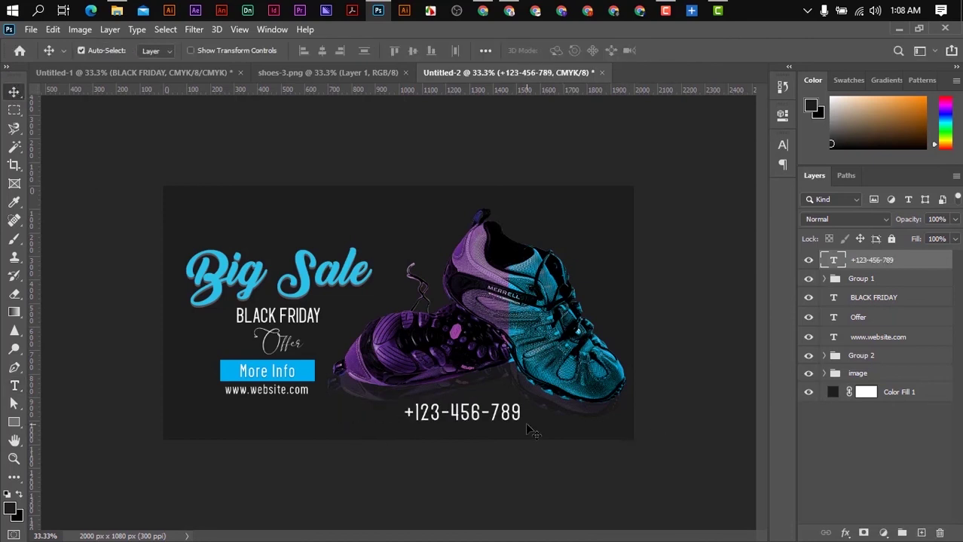